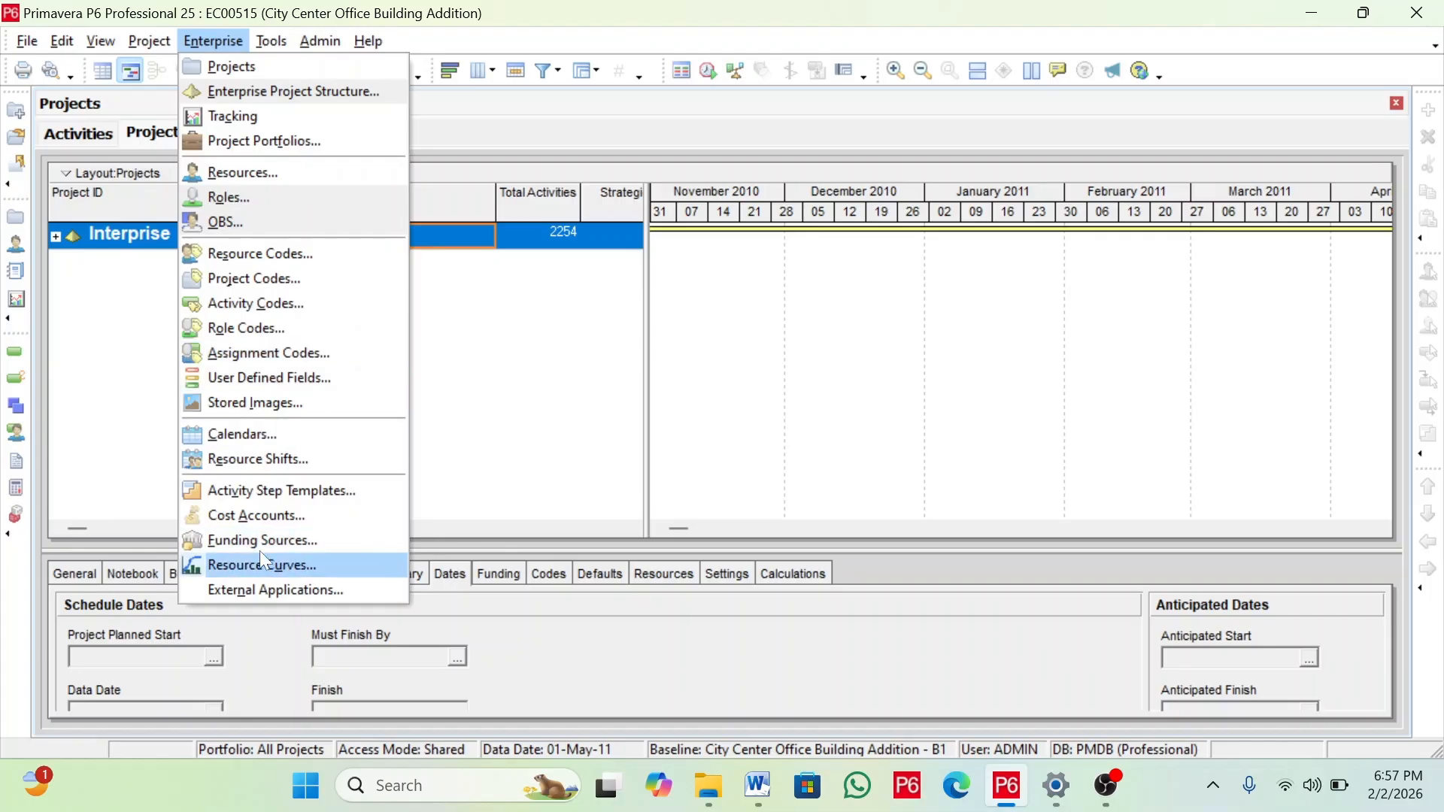
Add a new node to the Enterprise Project Structure, promote it to the root level and place it above Enterprise
left_click(268, 91)
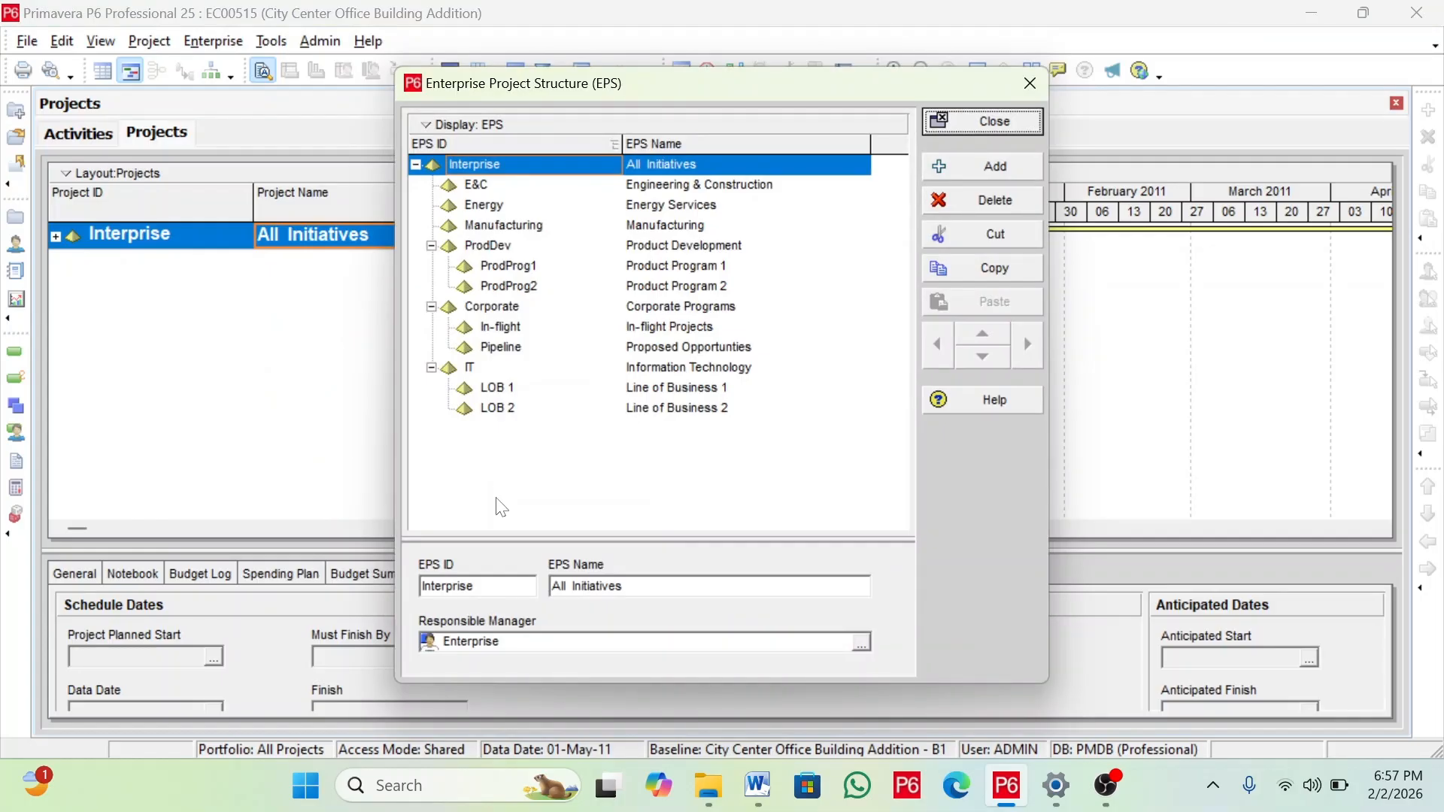
left_click(990, 164)
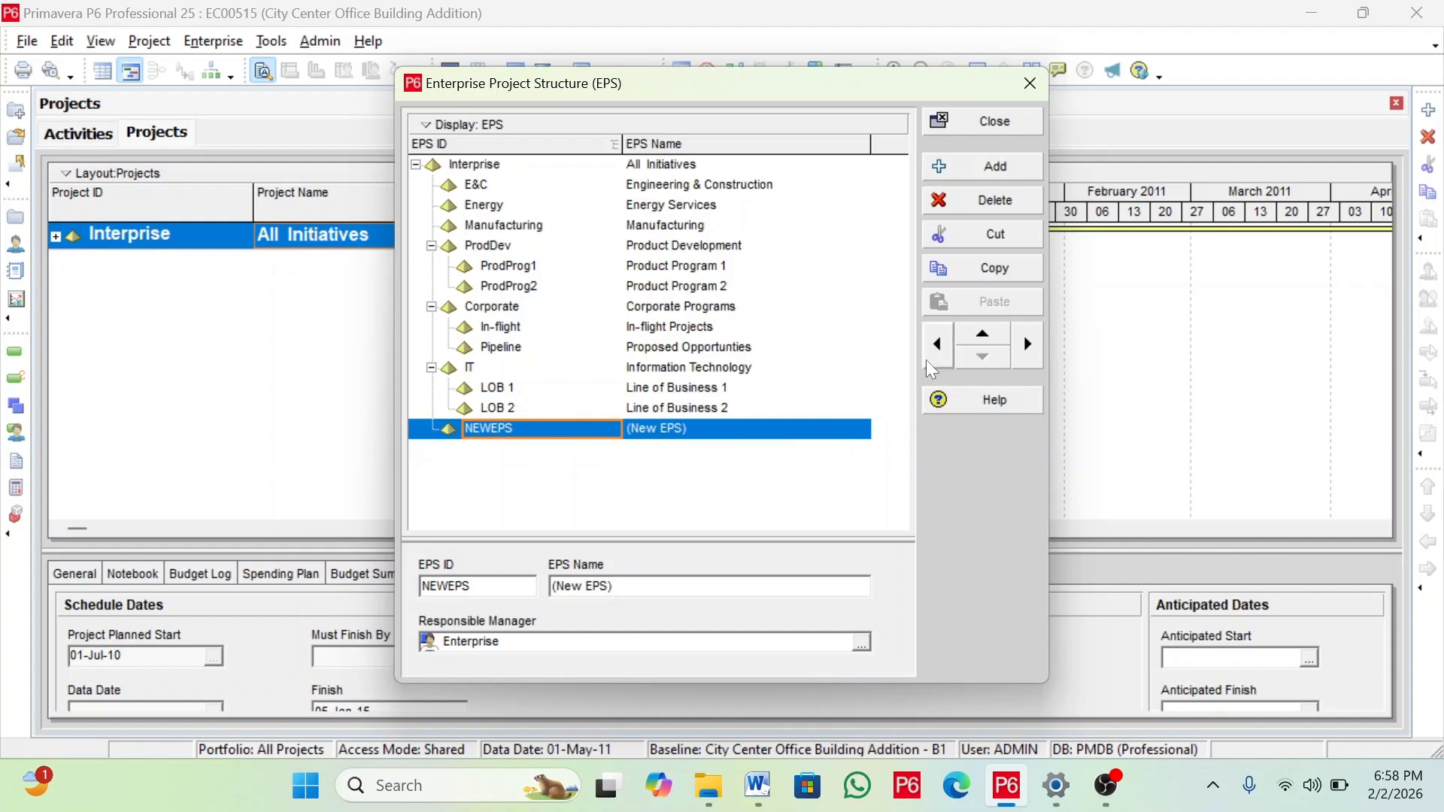
left_click(938, 344)
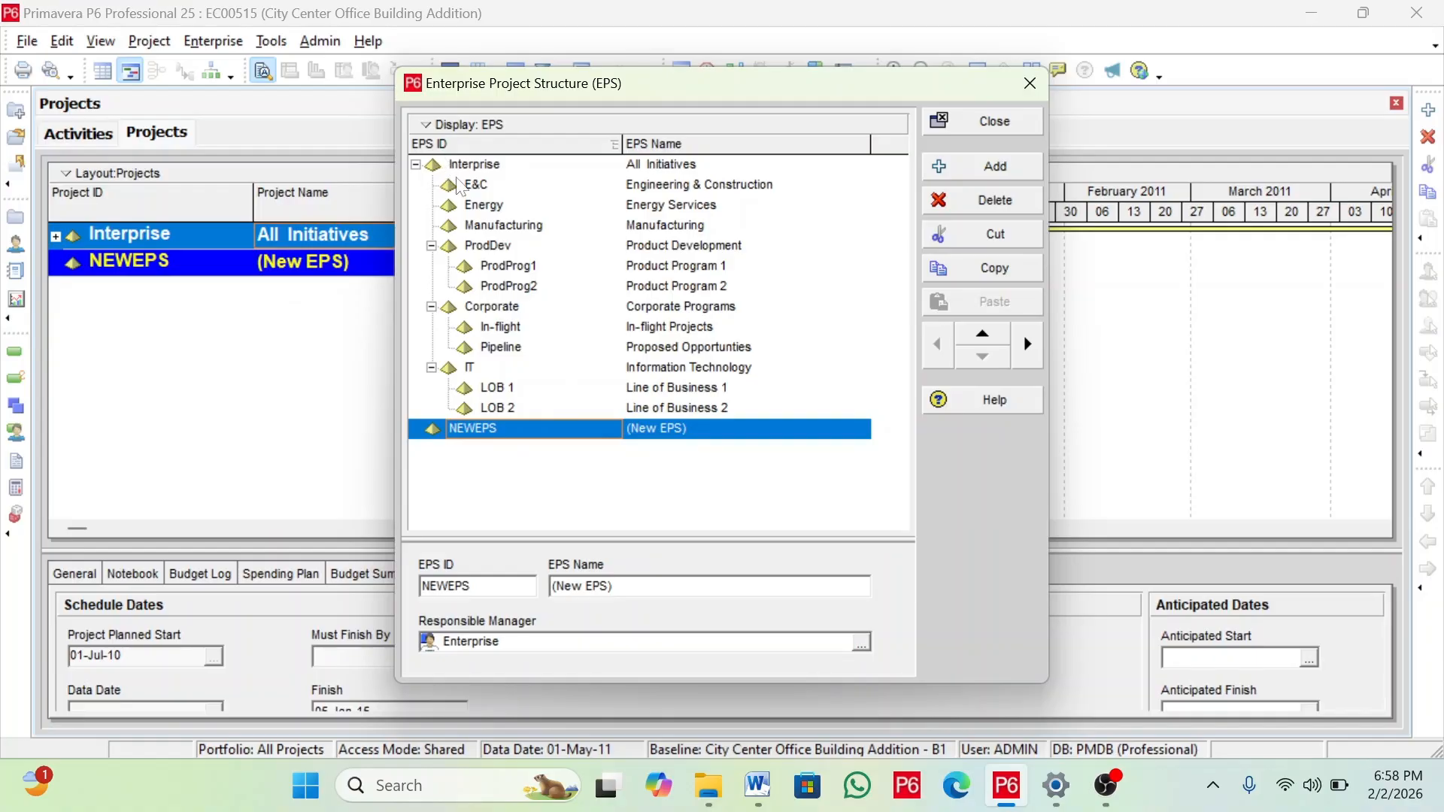
left_click(982, 335)
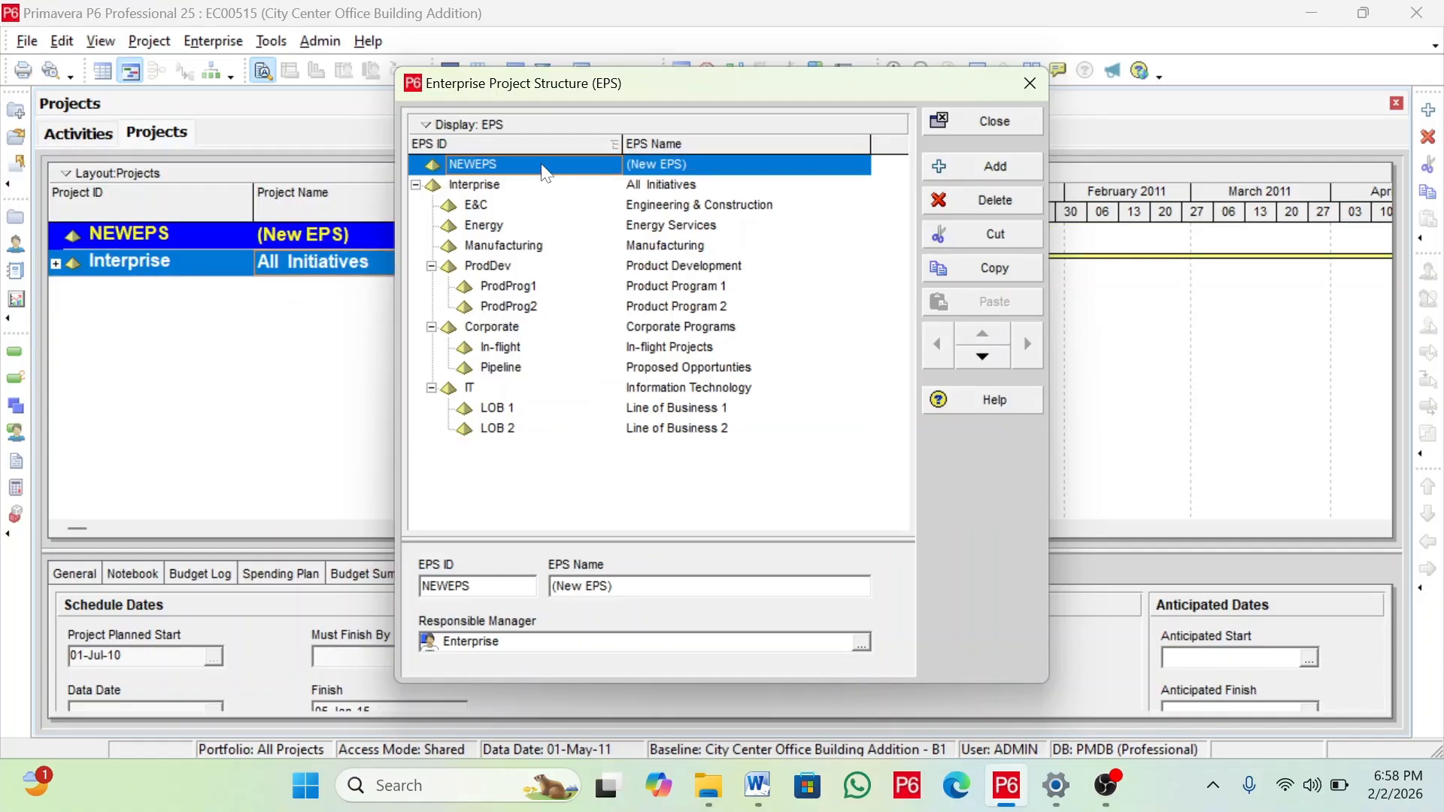
Name the new root EPS node XYZ Construction Group and set its EPS ID to XYZConGR
left_click(684, 164)
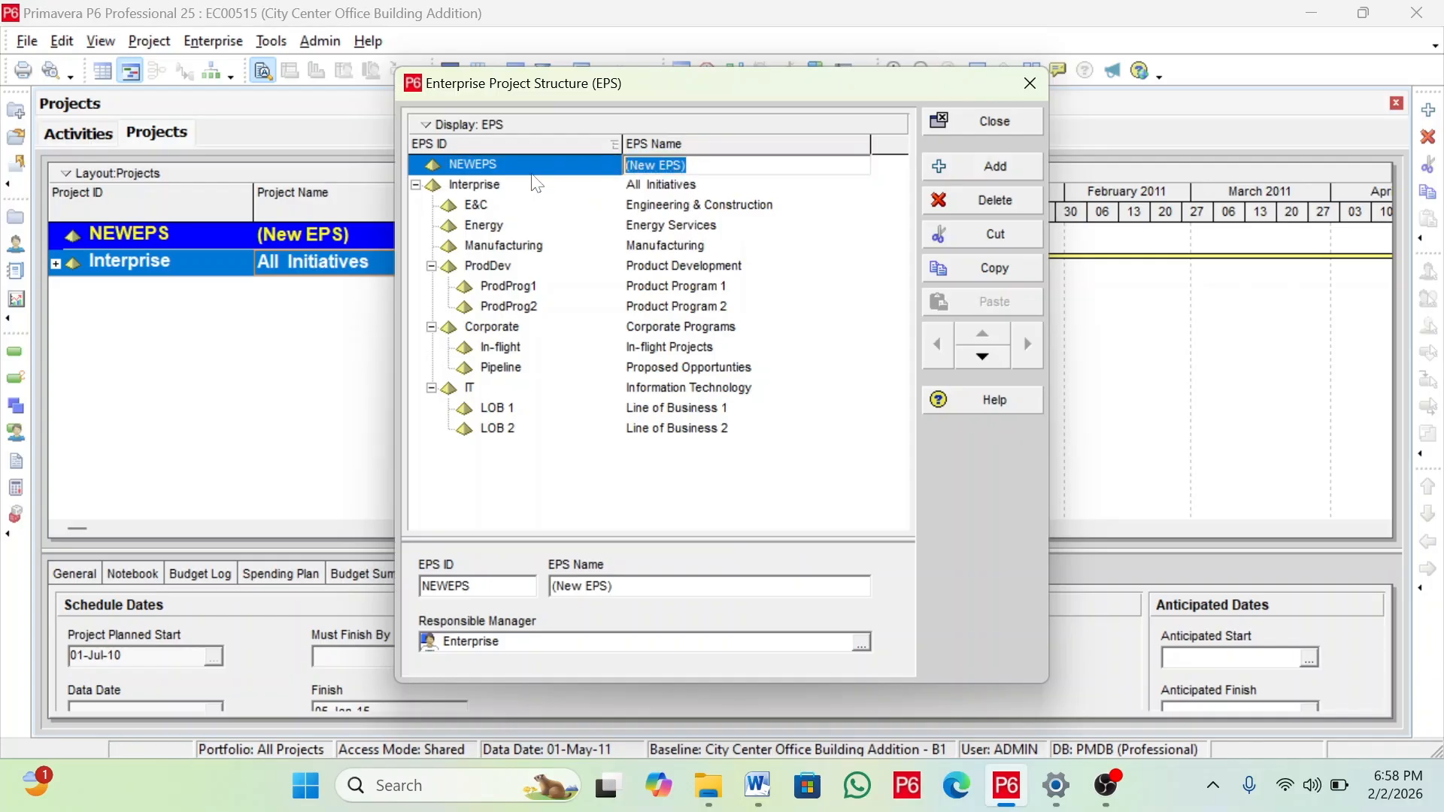
type("X")
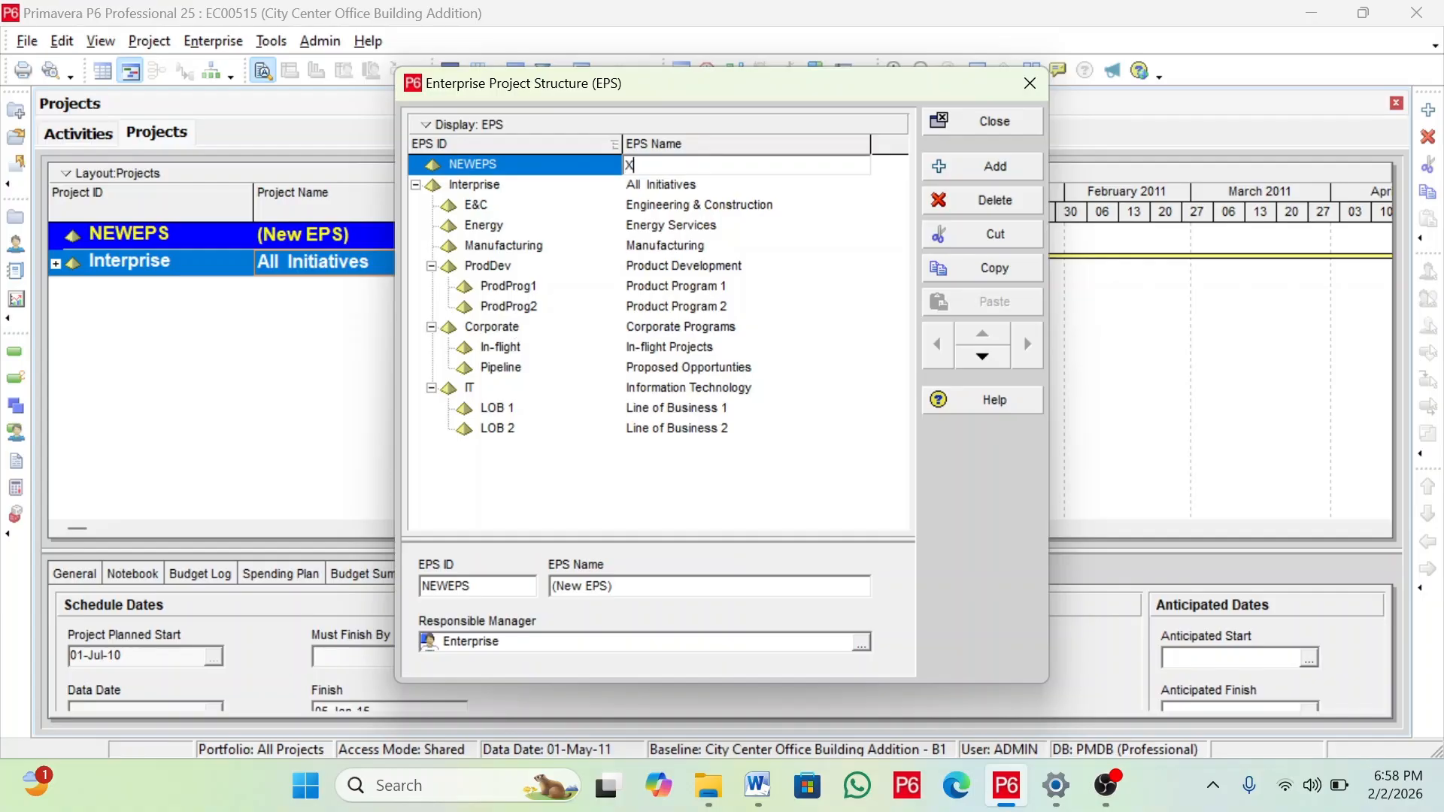
type("YZ Construction Group")
key("Return")
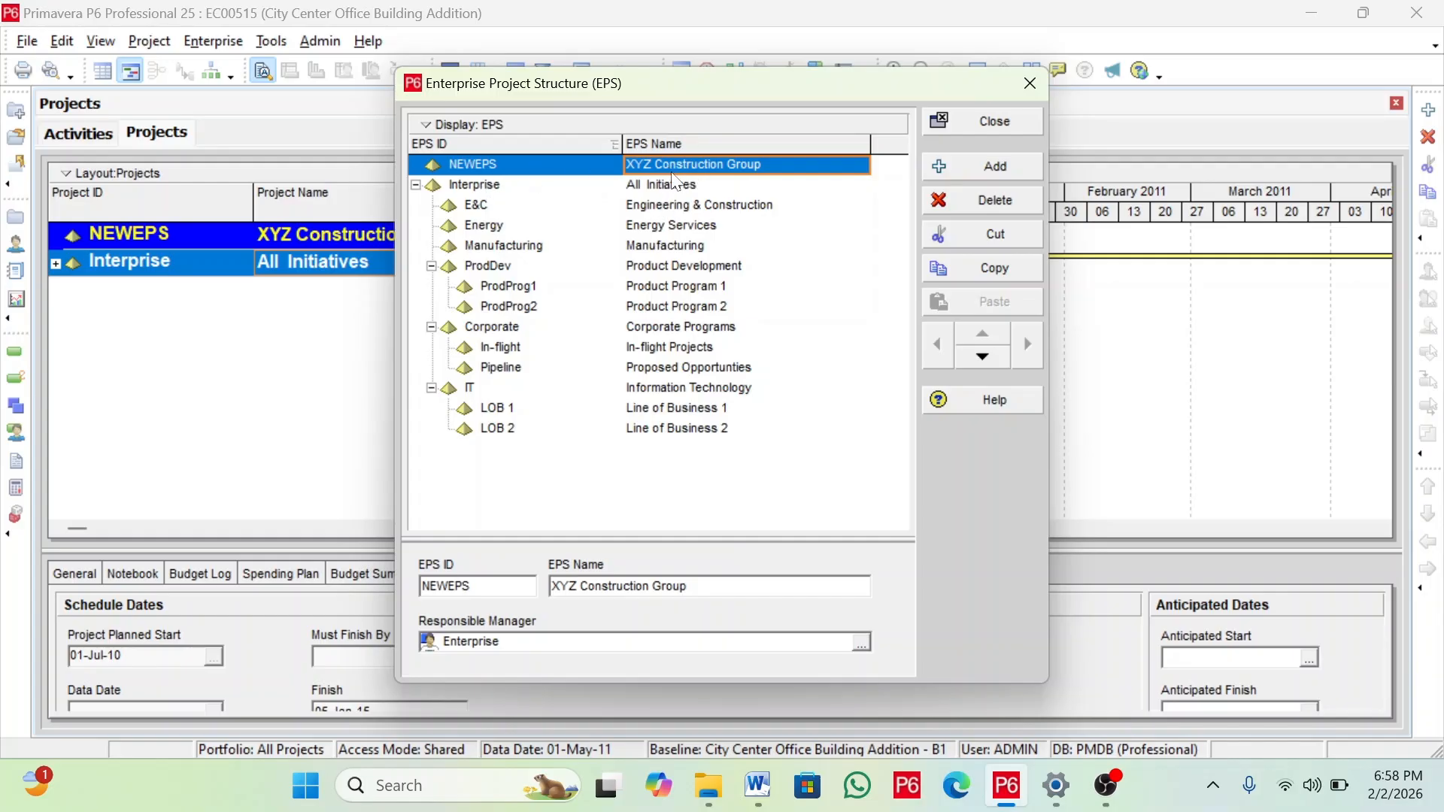
left_click(498, 166)
left_click(498, 165)
key("ctrl+a")
type("X")
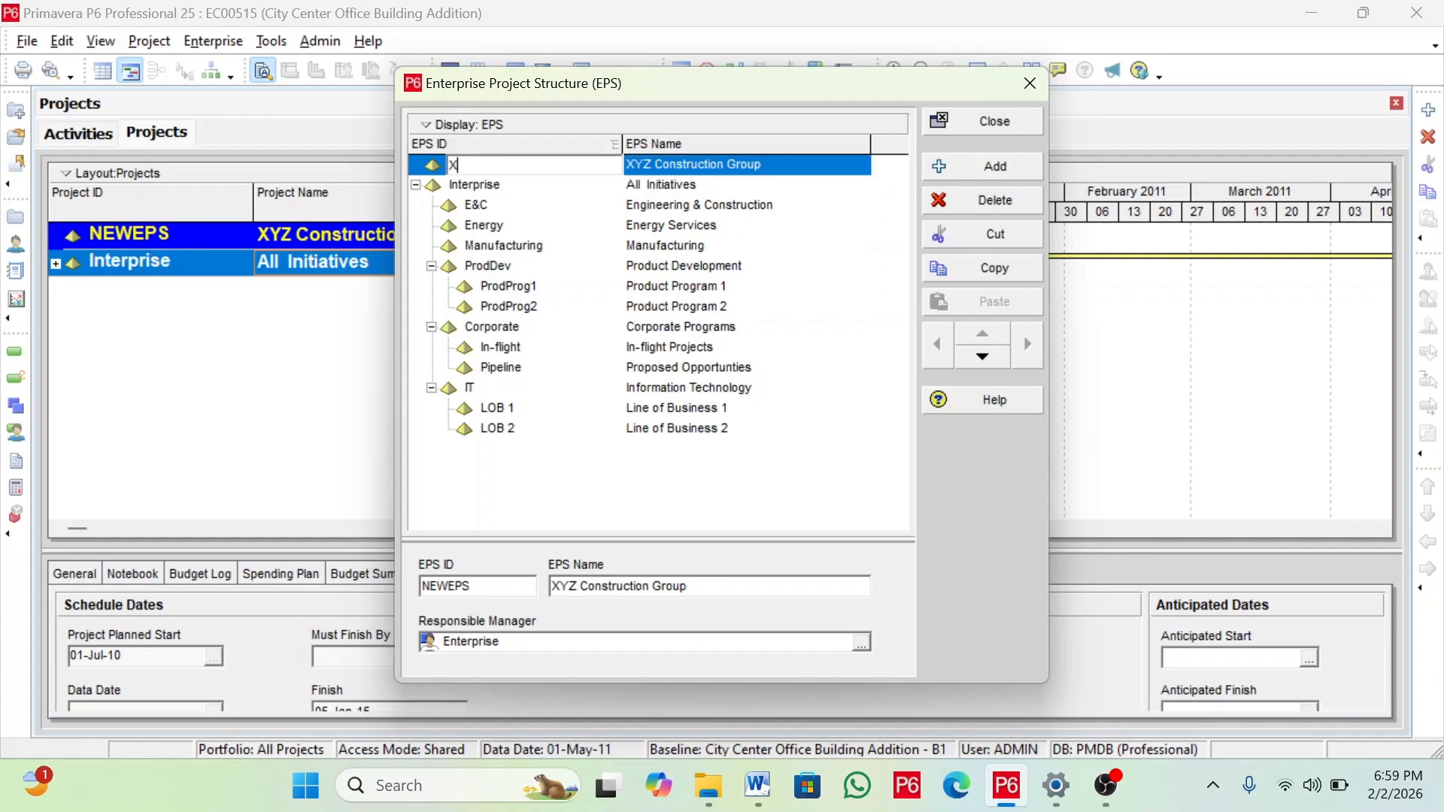
type("YZCon GR")
key("BackSpace")
key("Return")
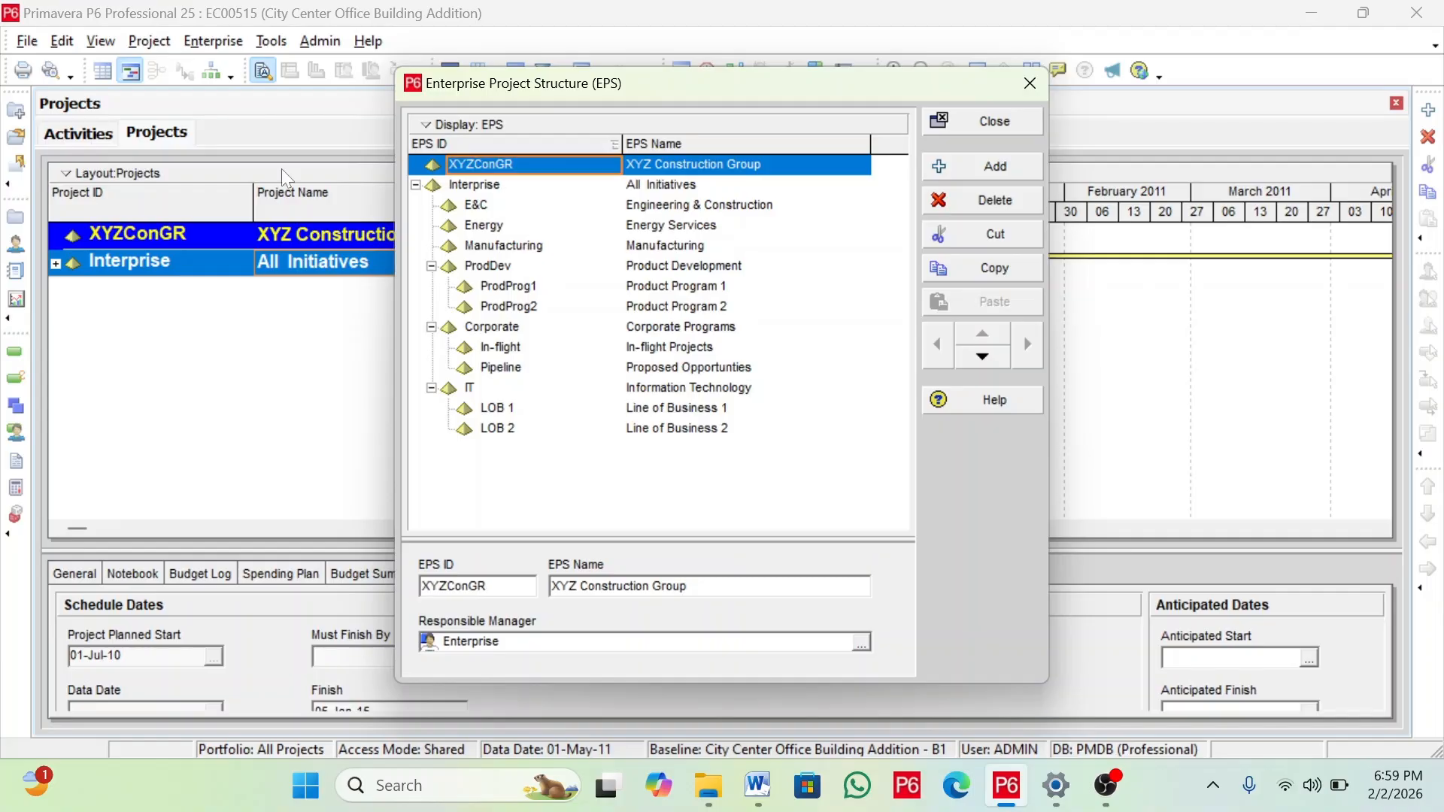
Add a child node under XYZ Construction Group with the EPS name Infrastructure Division and the EPS ID Infra
left_click(673, 167)
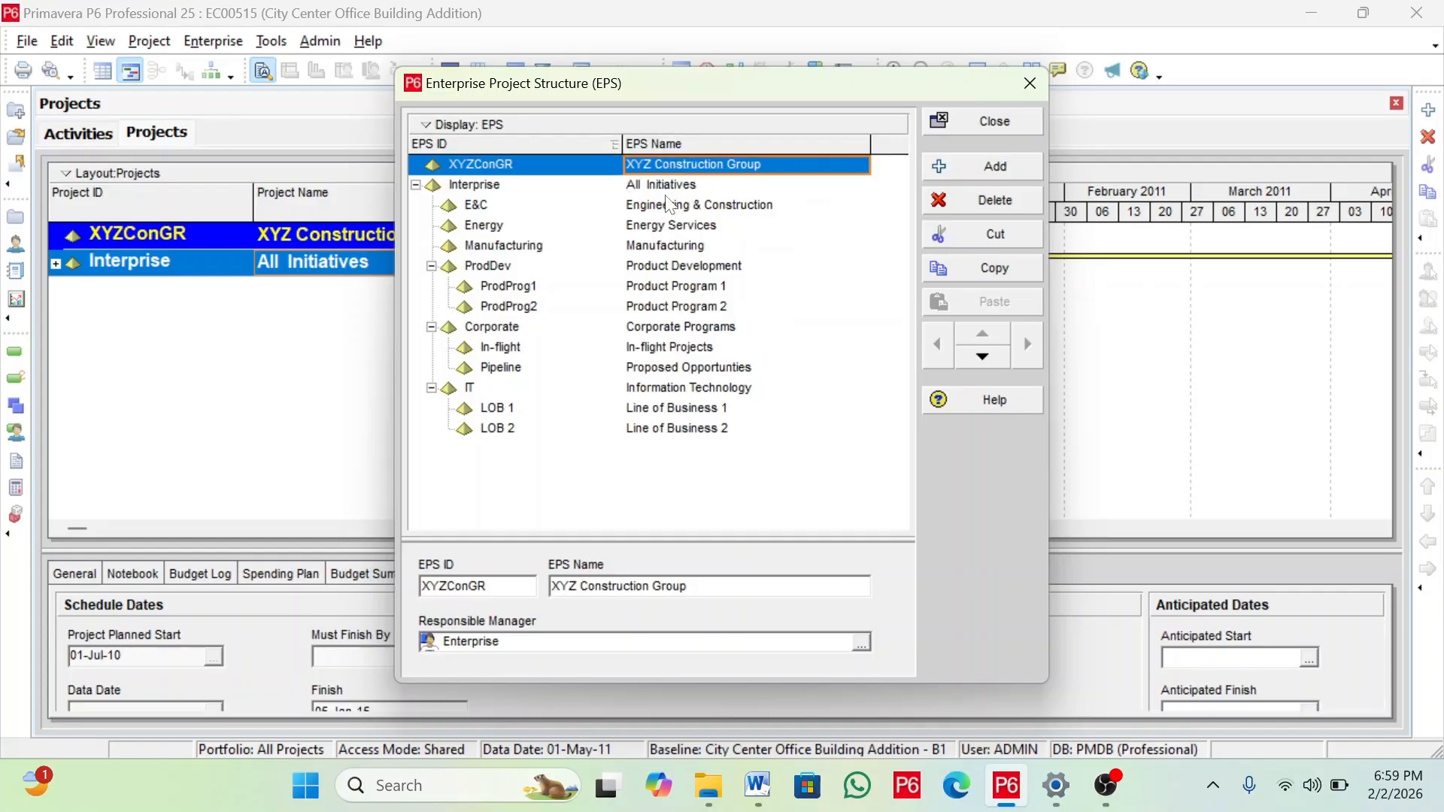
left_click(992, 166)
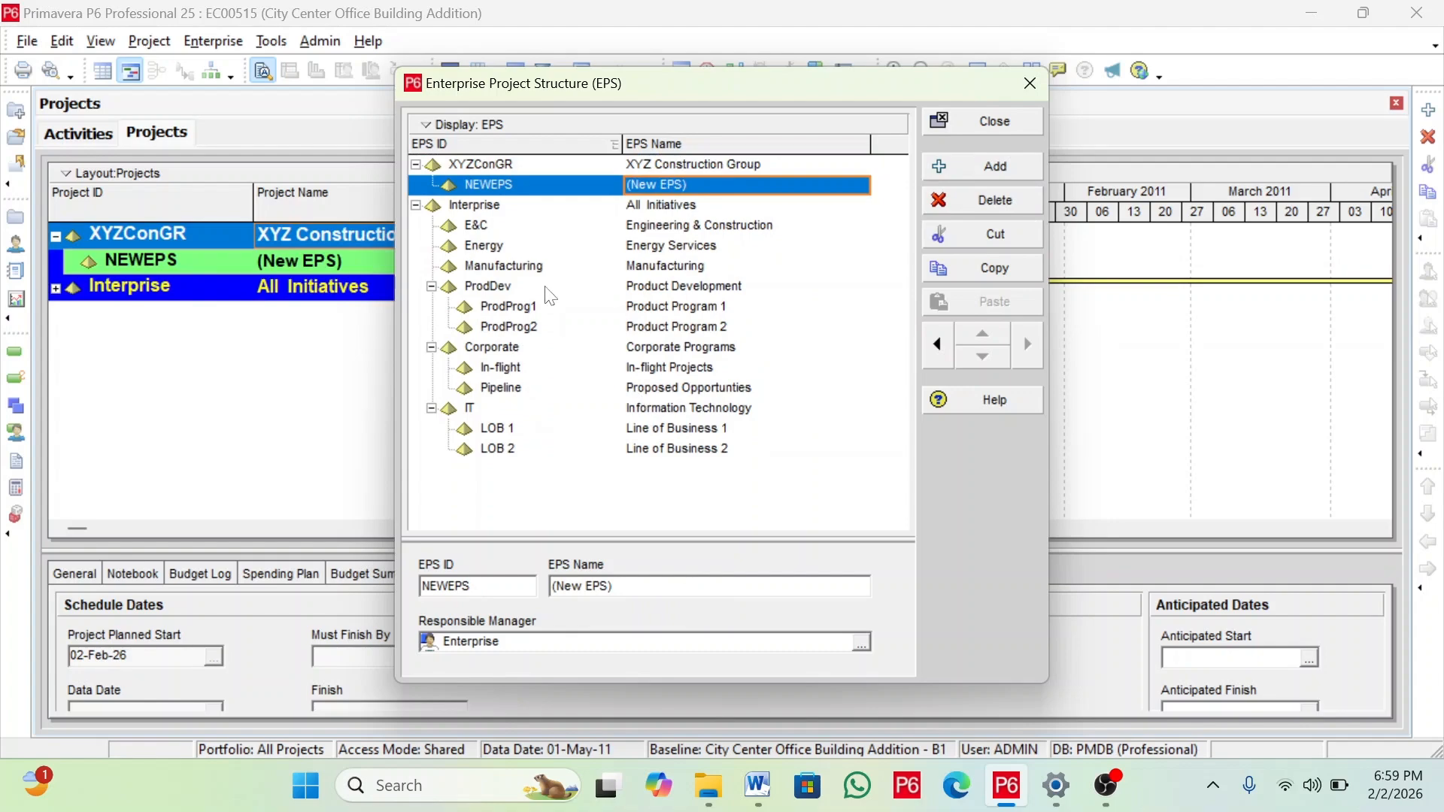
left_click(679, 190)
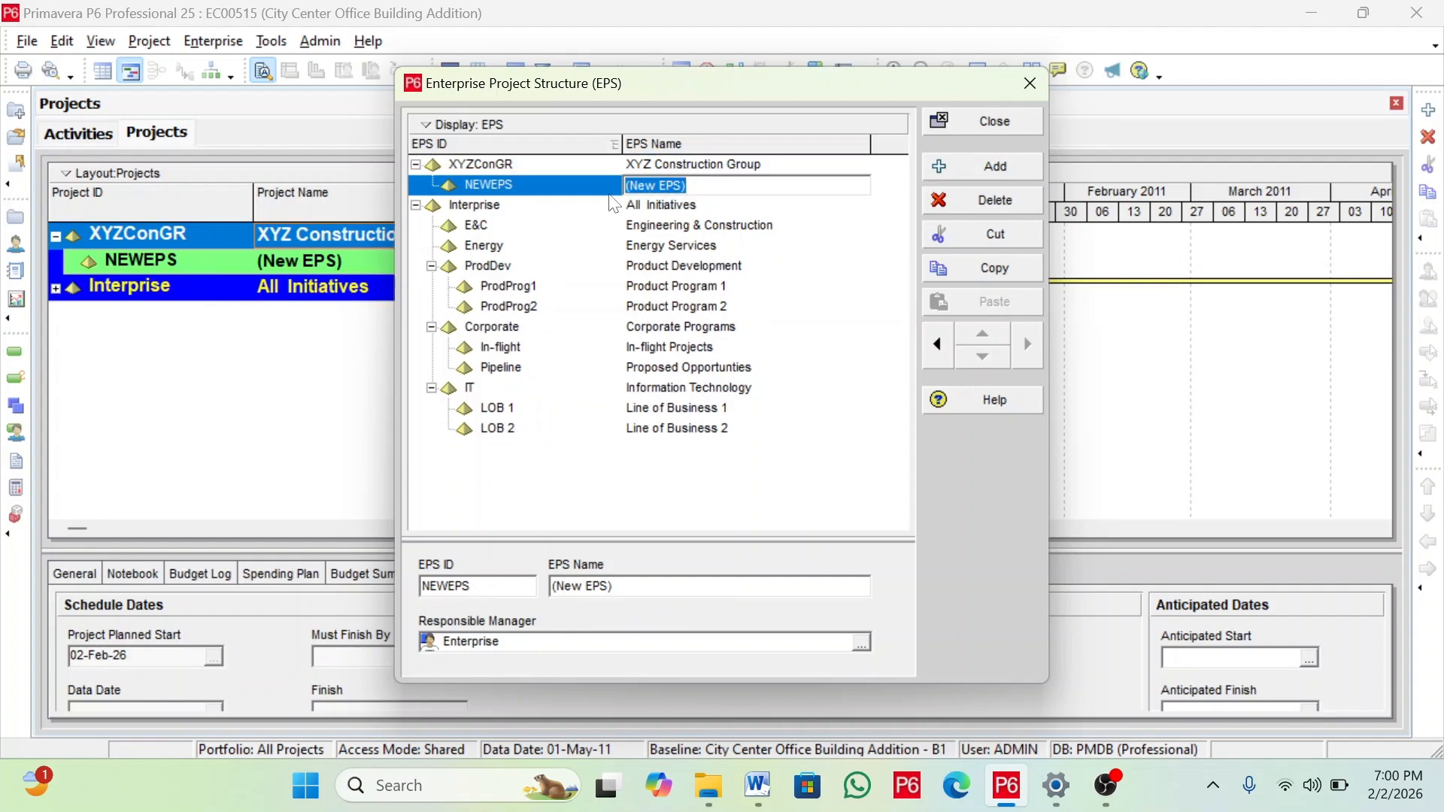
key("BackSpace")
type("Infrastructure Division")
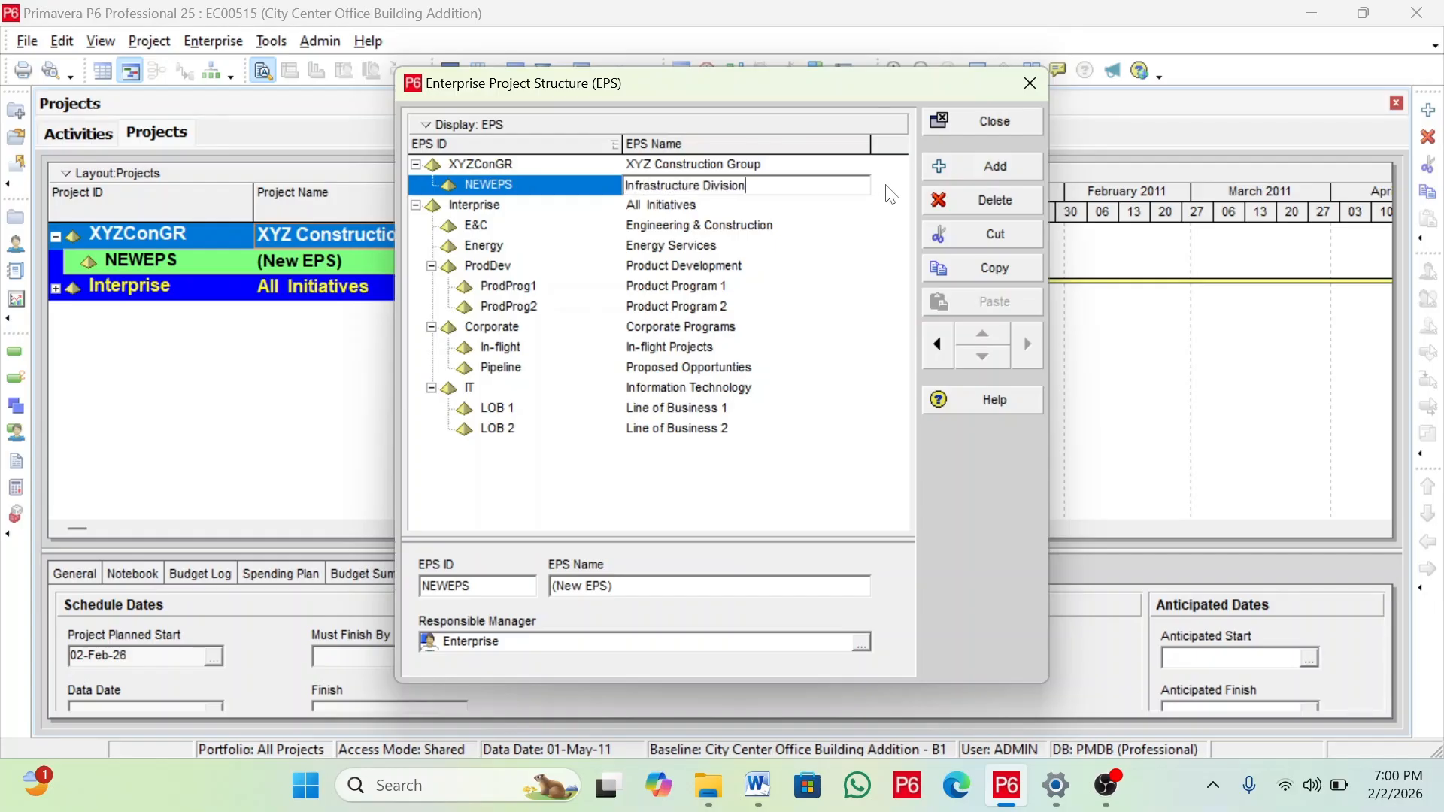
left_click(891, 194)
left_click(574, 191)
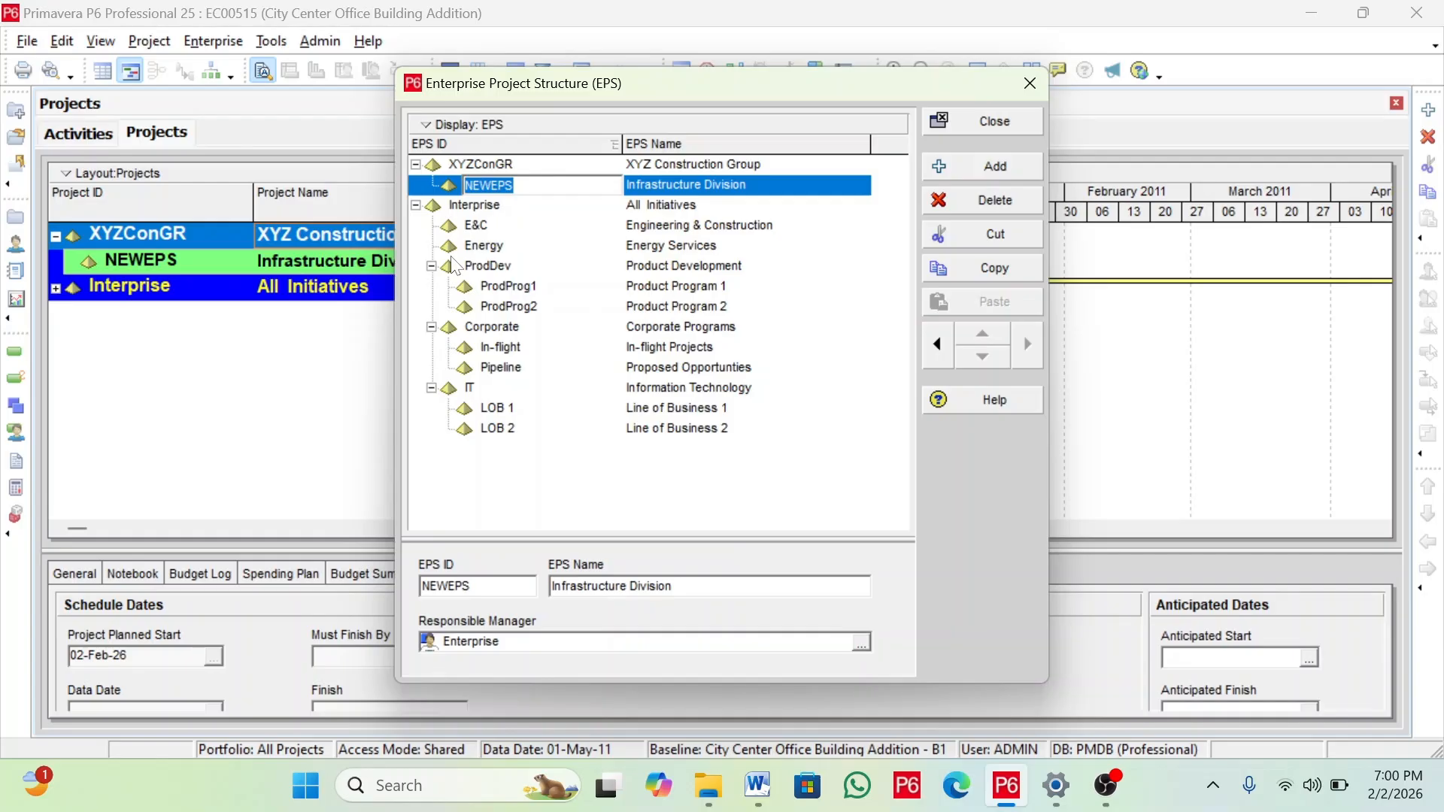
type("Infra")
key("Return")
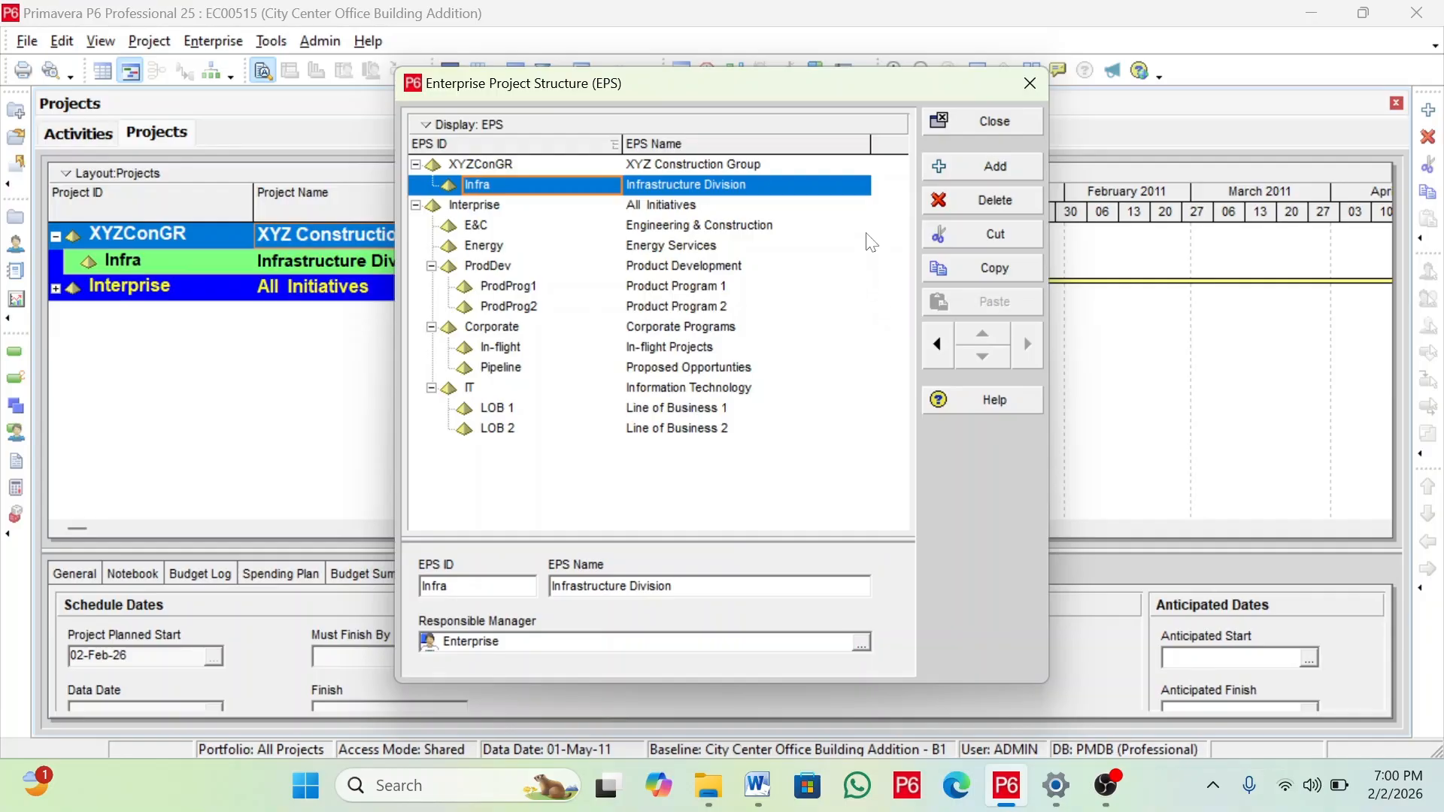
Add a node at the same level as Infrastructure Division, named Residential Division with the EPS ID Res
left_click(849, 193)
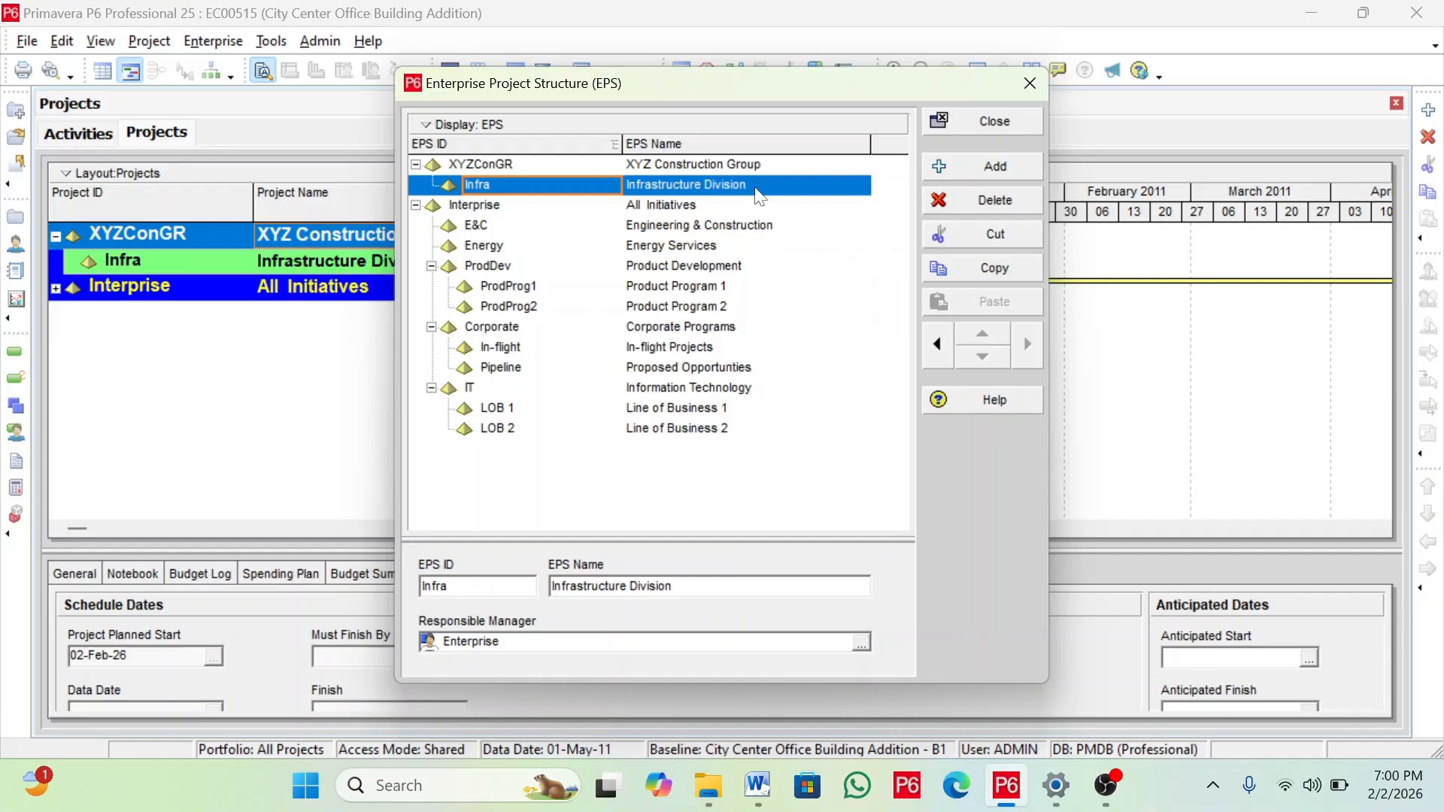
left_click(990, 167)
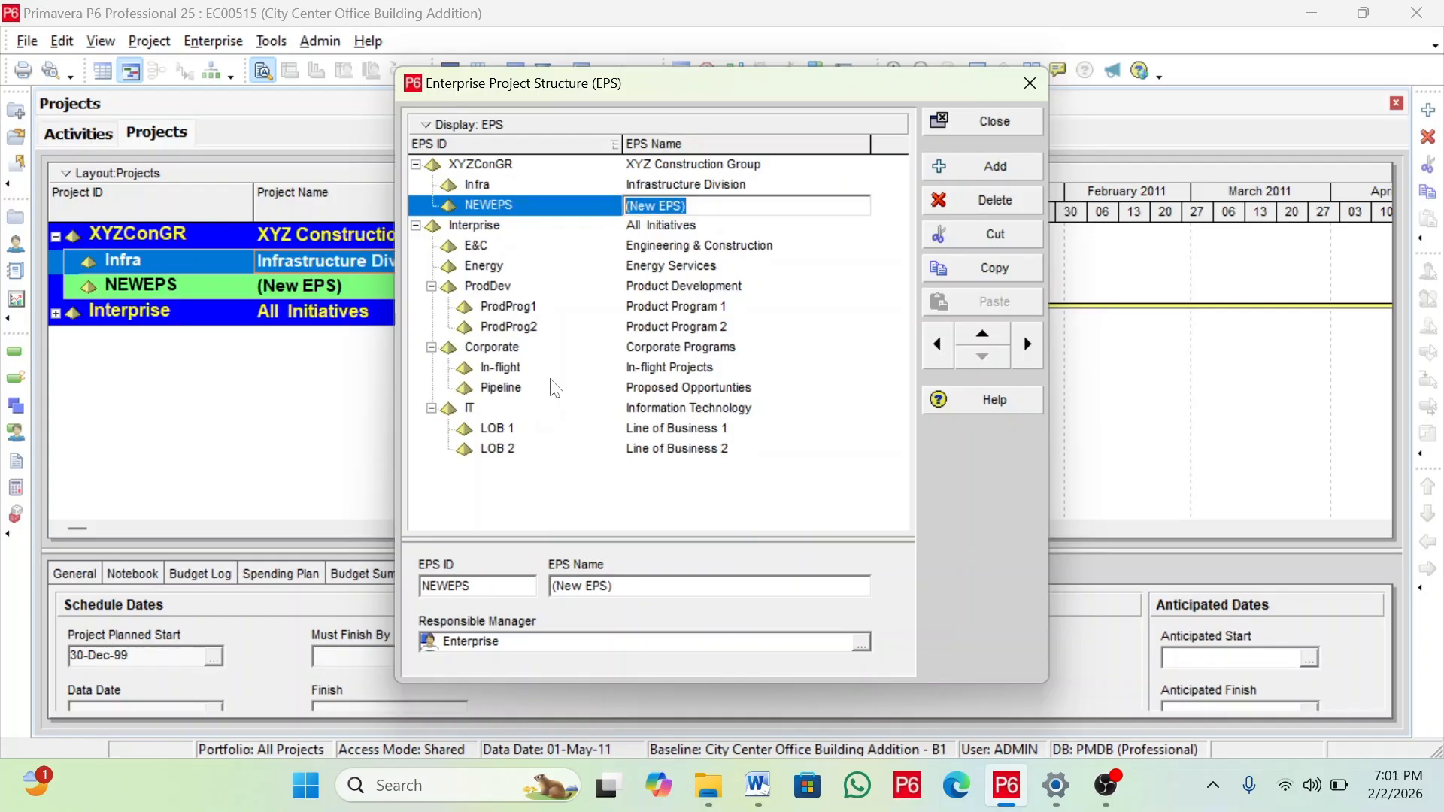
type("Residential Division")
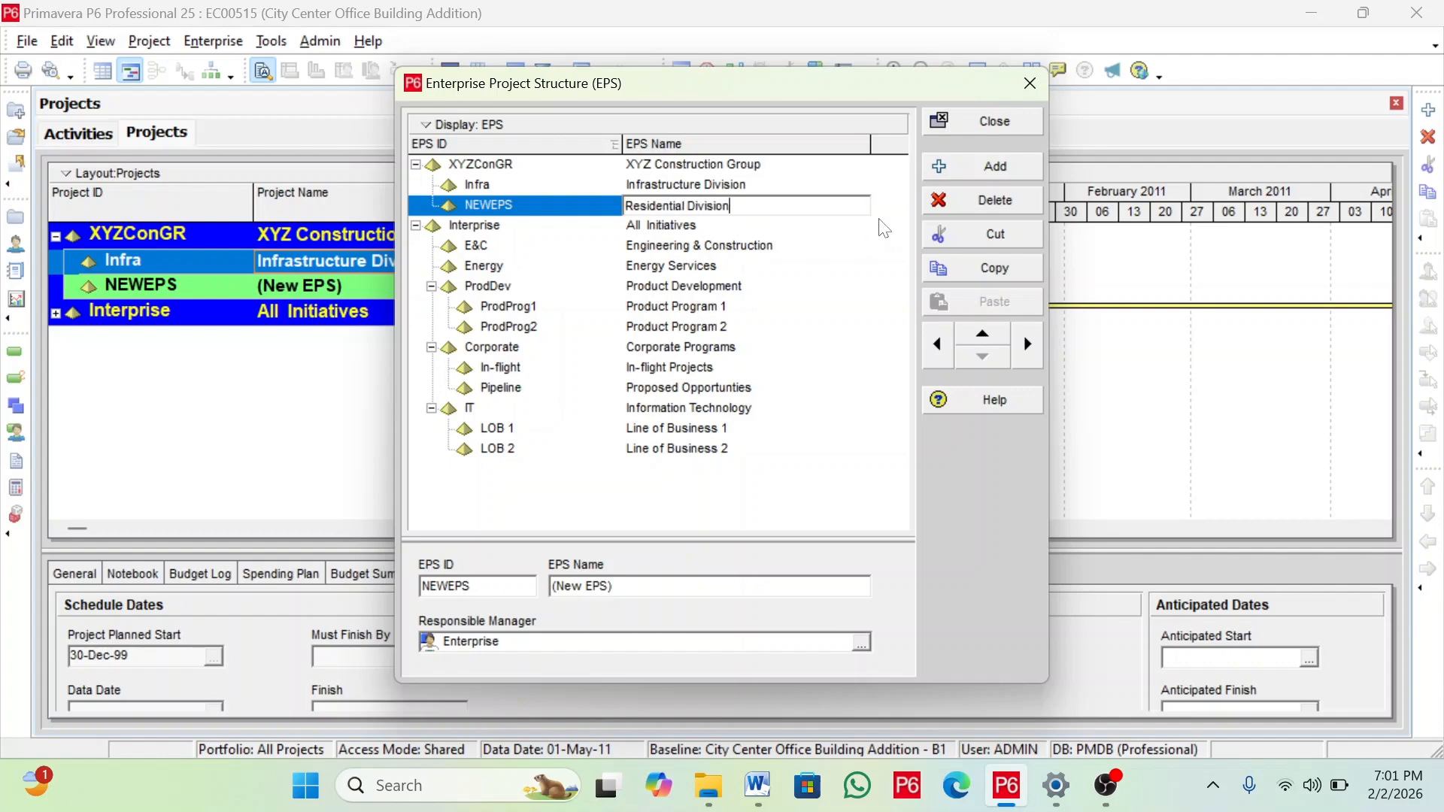
left_click(888, 209)
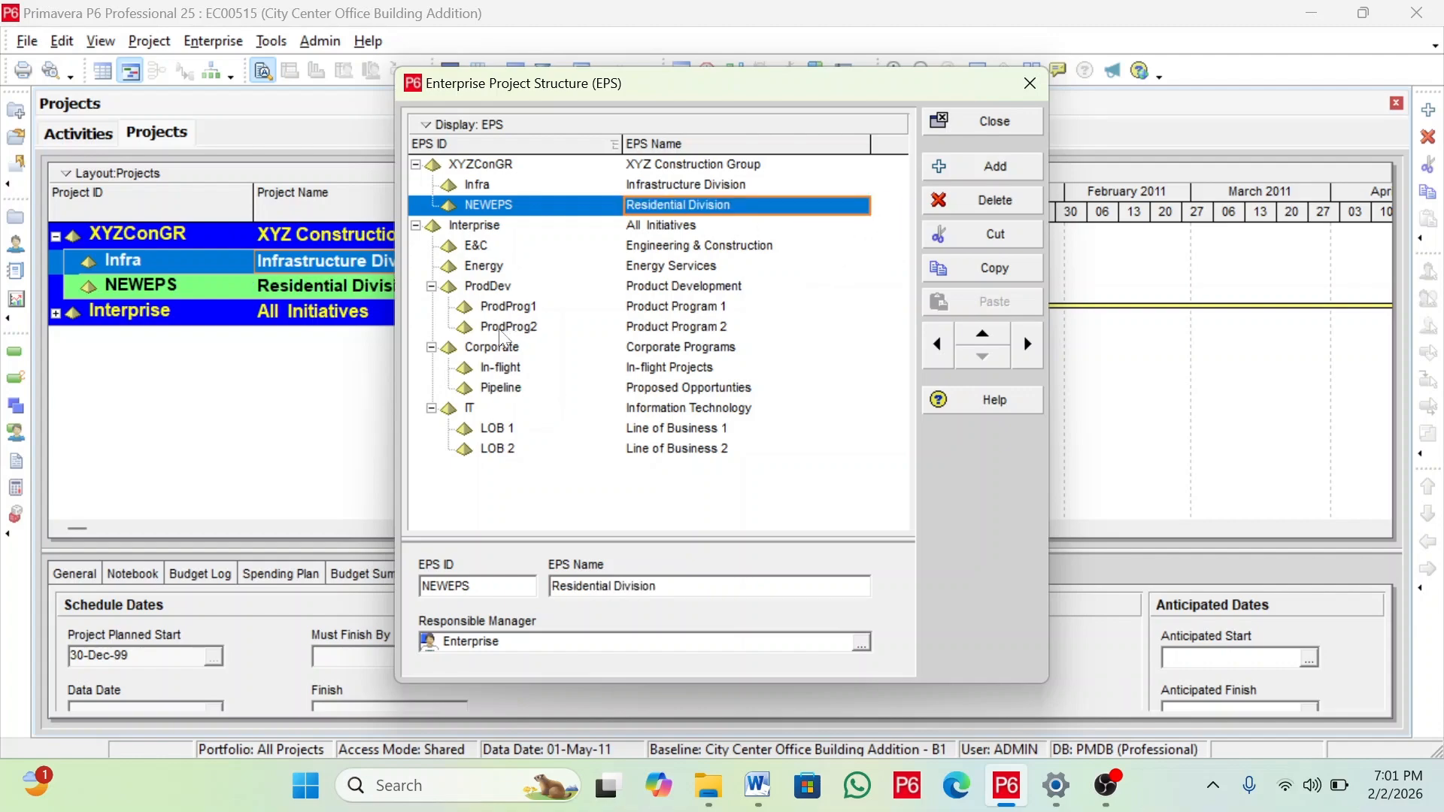
left_click(494, 210)
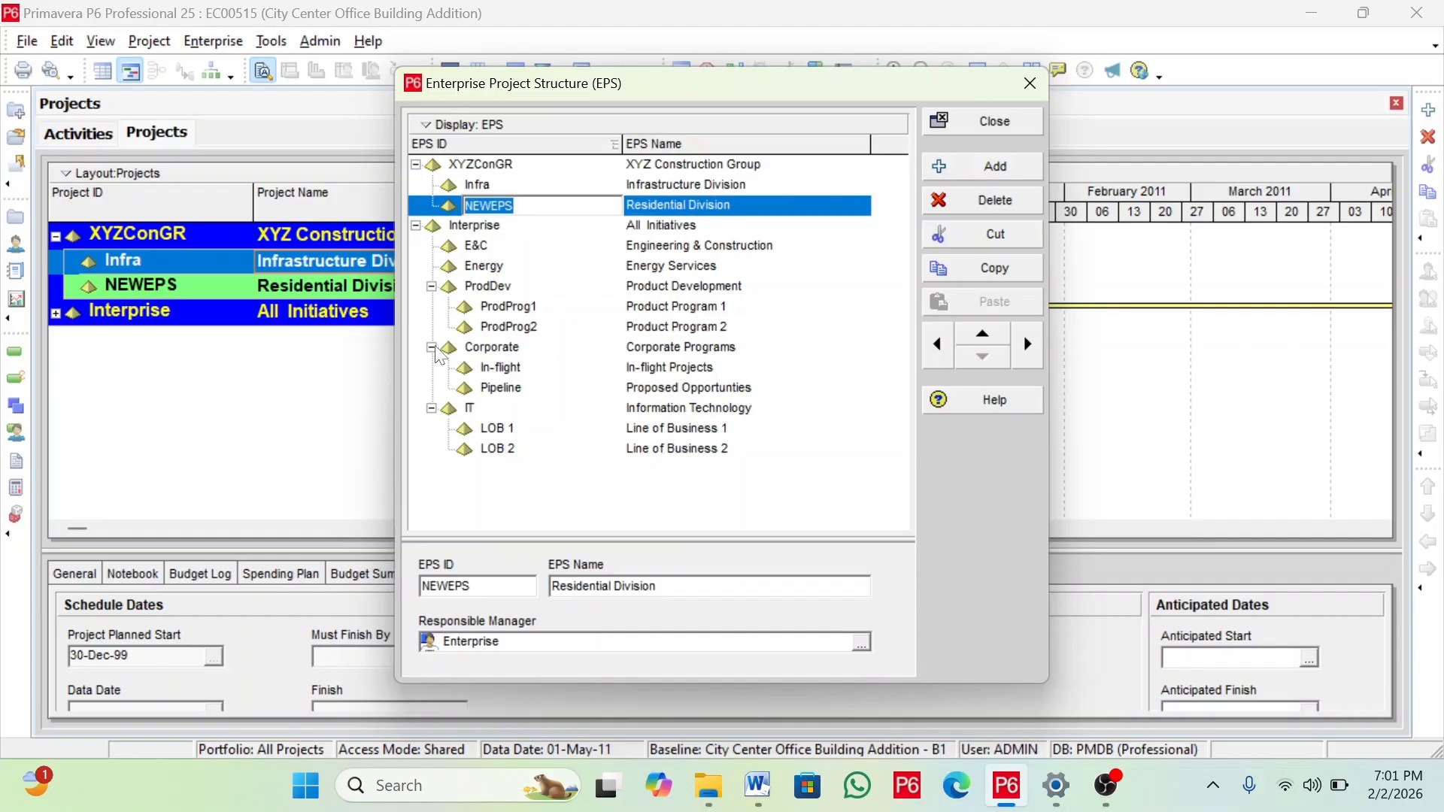
type("Res")
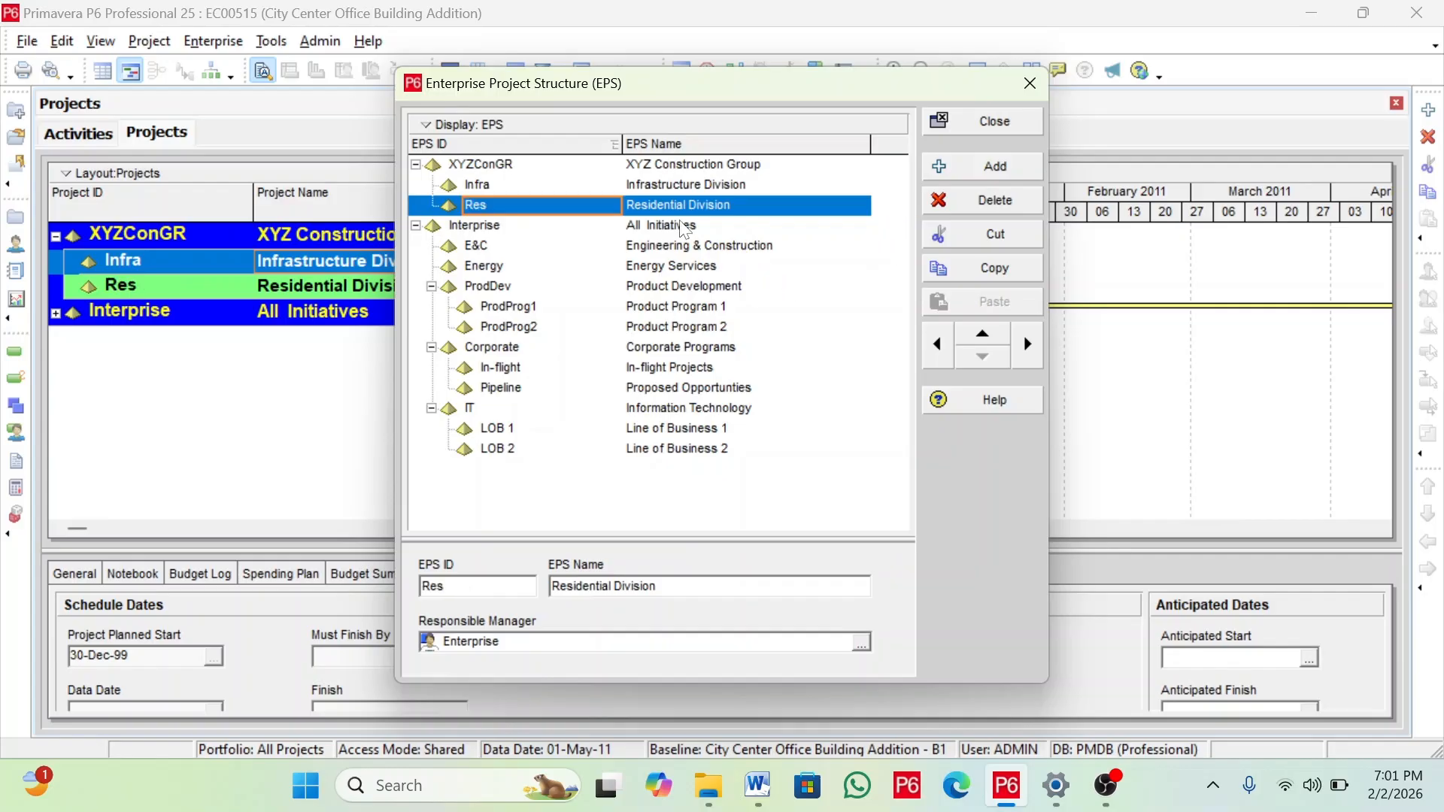
Add another EPS node, place it directly below Infrastructure Division and indent it as that division's child
left_click(643, 187)
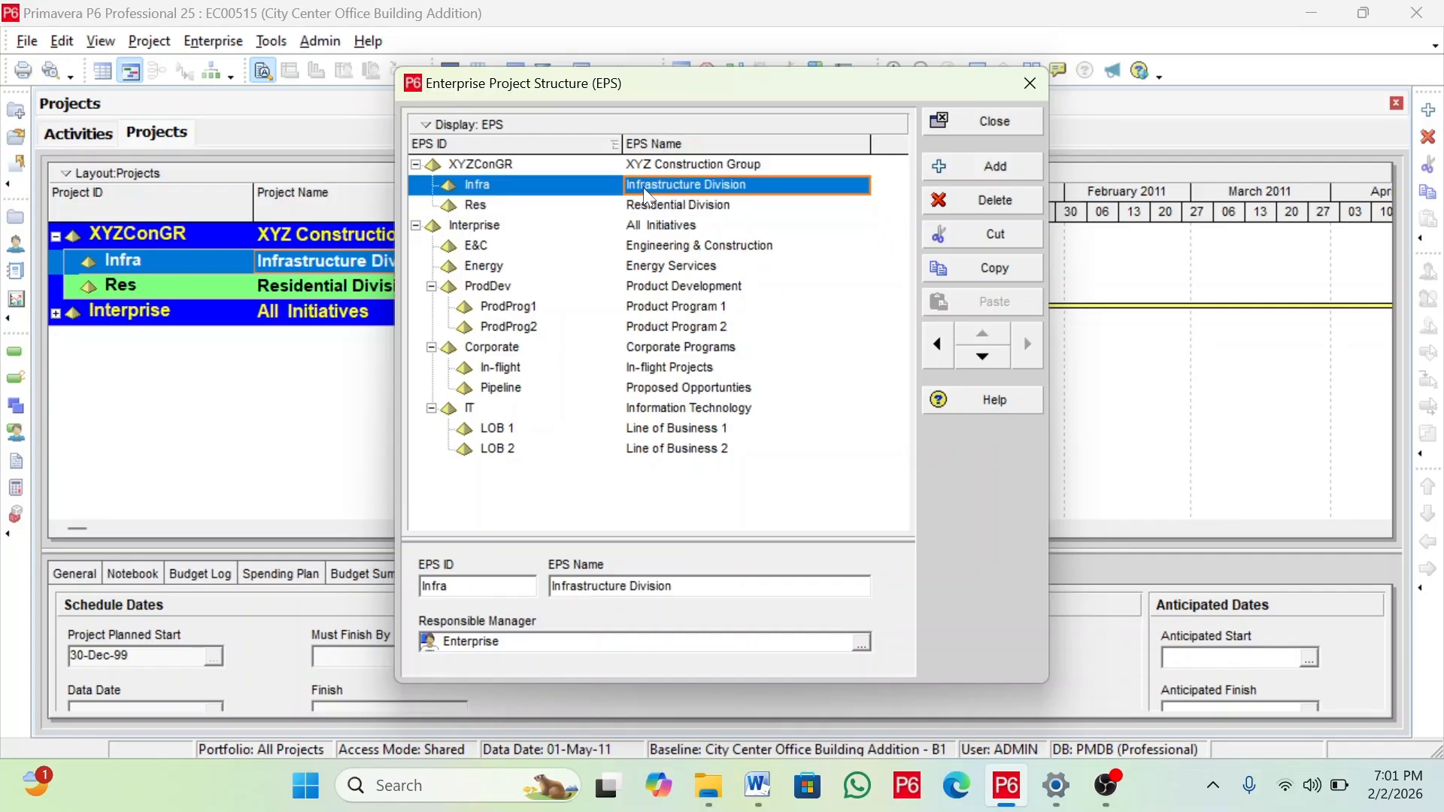
left_click(662, 208)
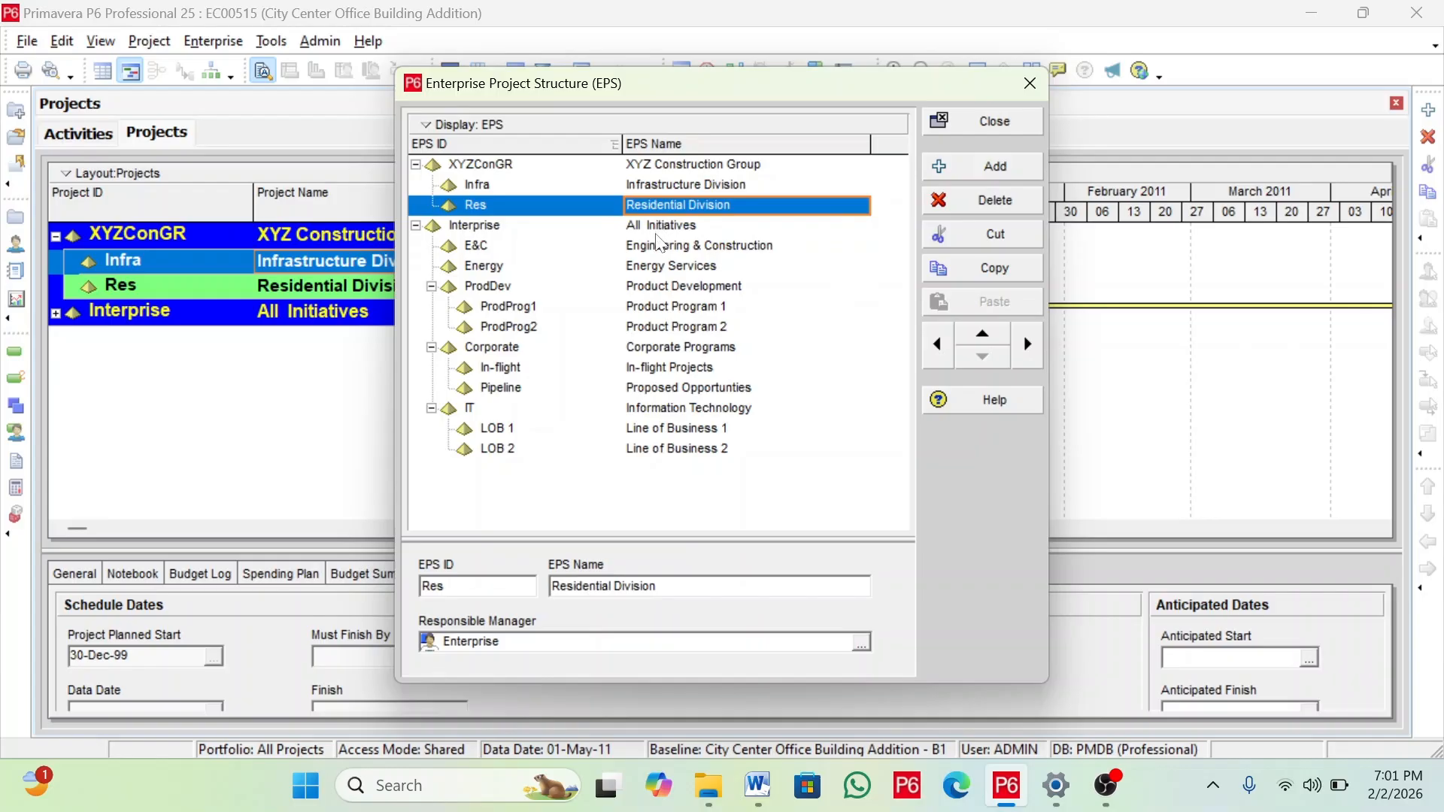
left_click(663, 184)
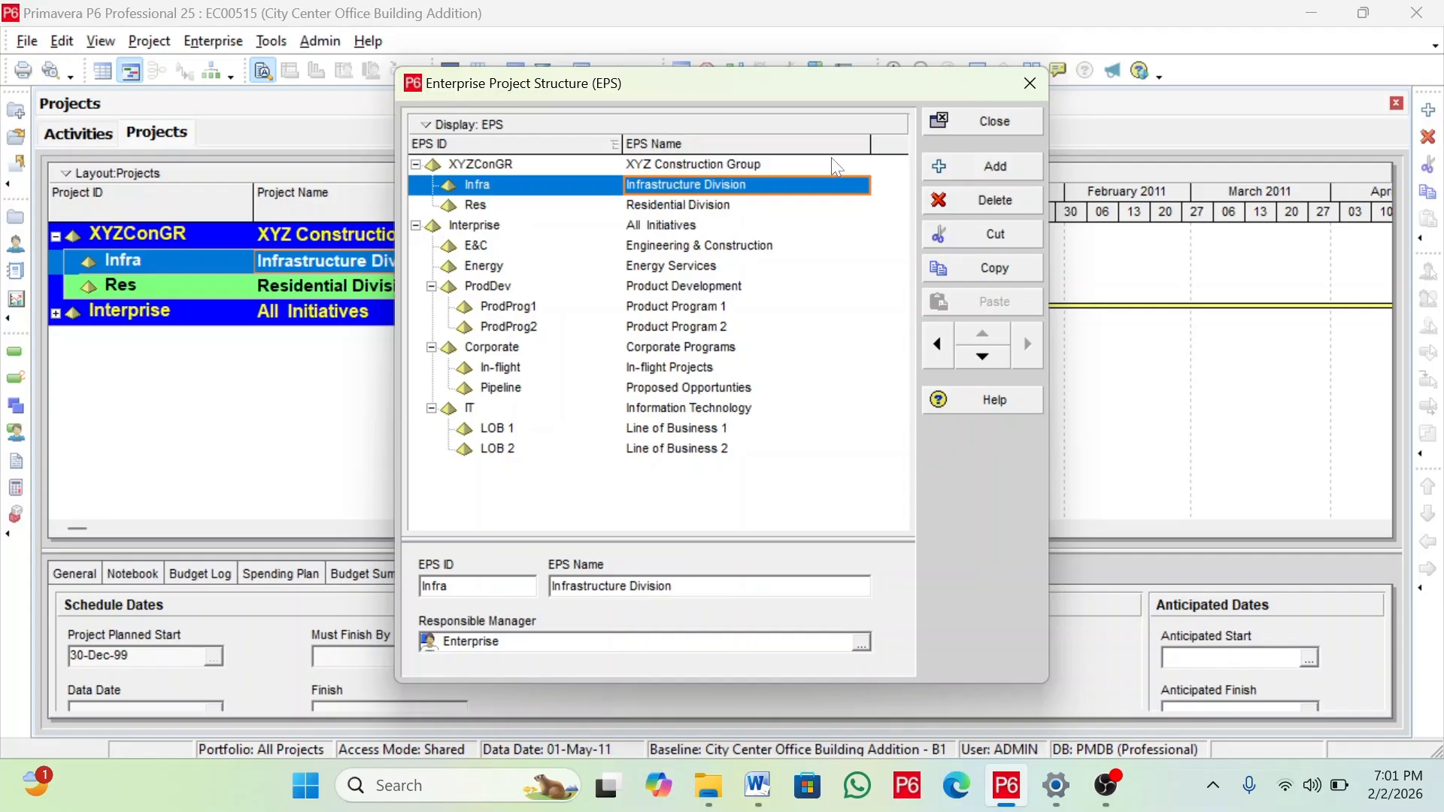
left_click(987, 165)
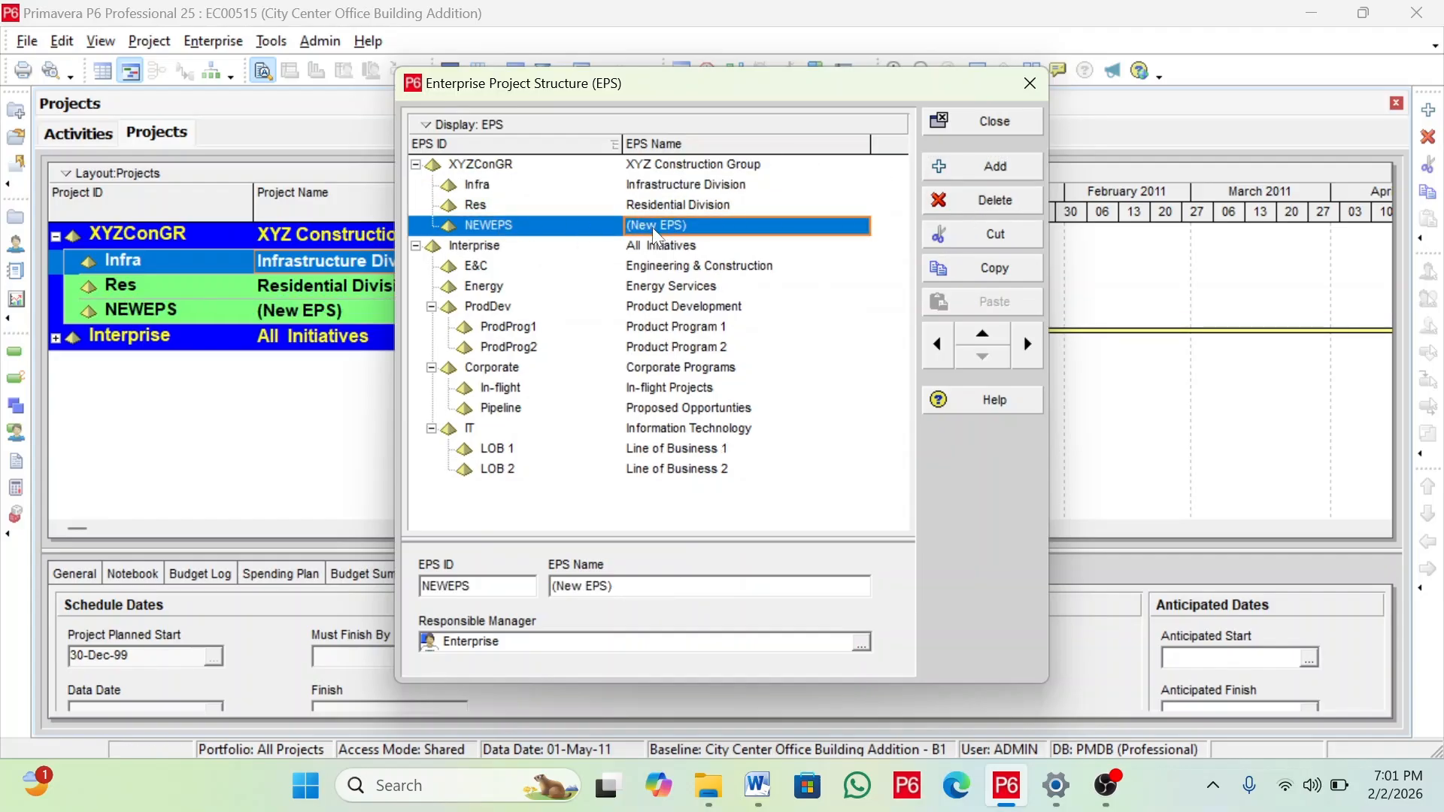
left_click(984, 338)
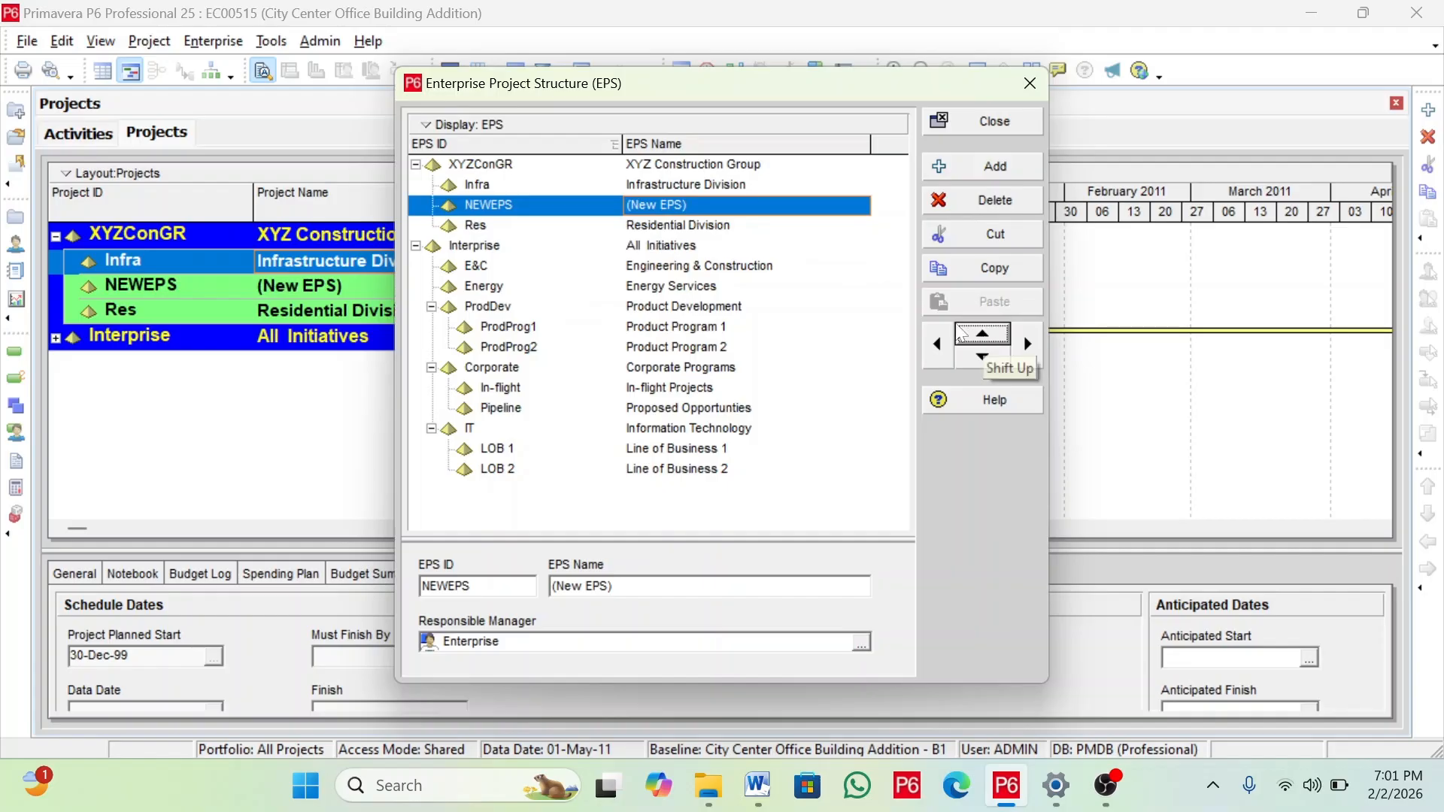
left_click(1027, 344)
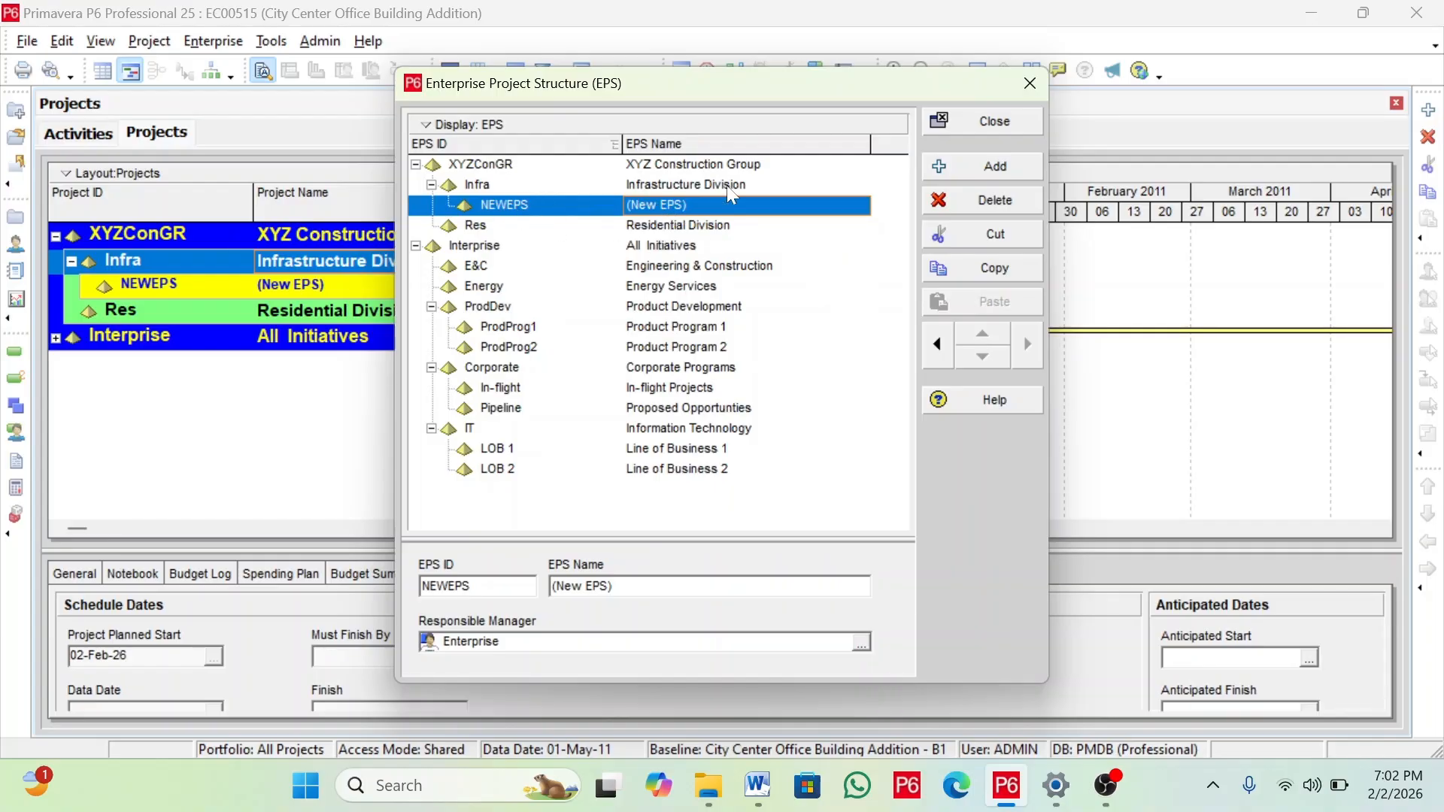
Name the new node under Infrastructure Division Highway & Road and set its EPS ID to HR
left_click(662, 205)
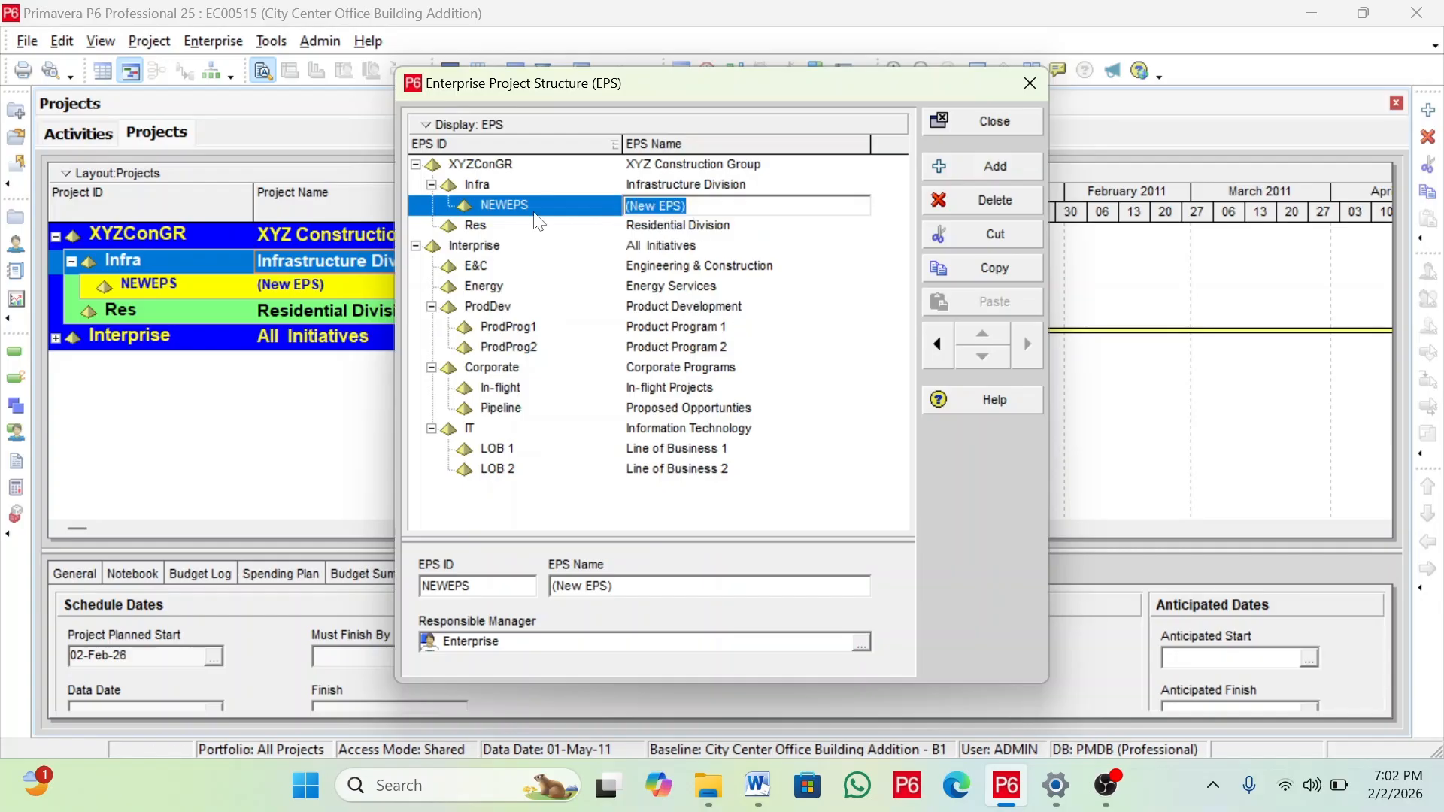
type("Higheay & Road")
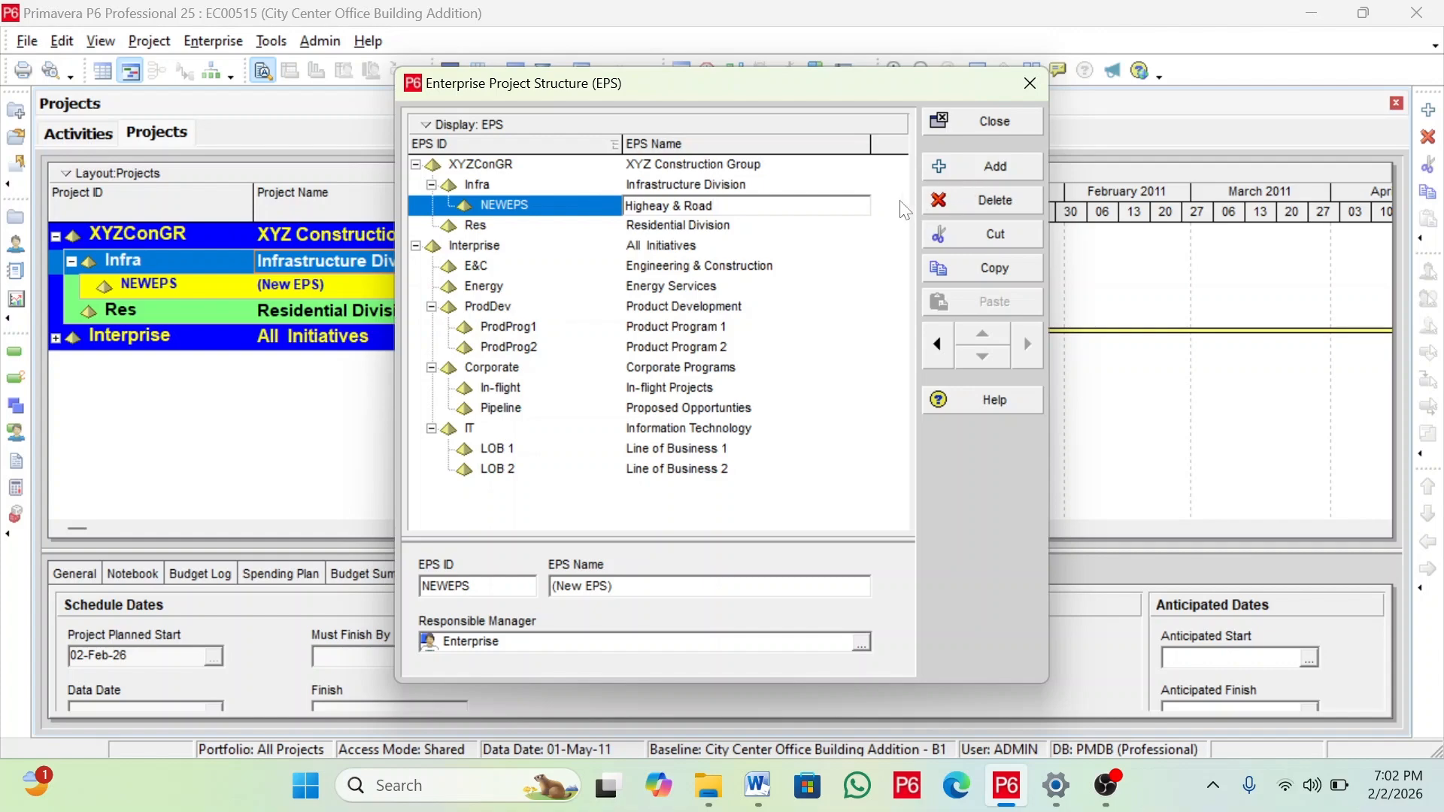
left_click(897, 211)
left_click(524, 206)
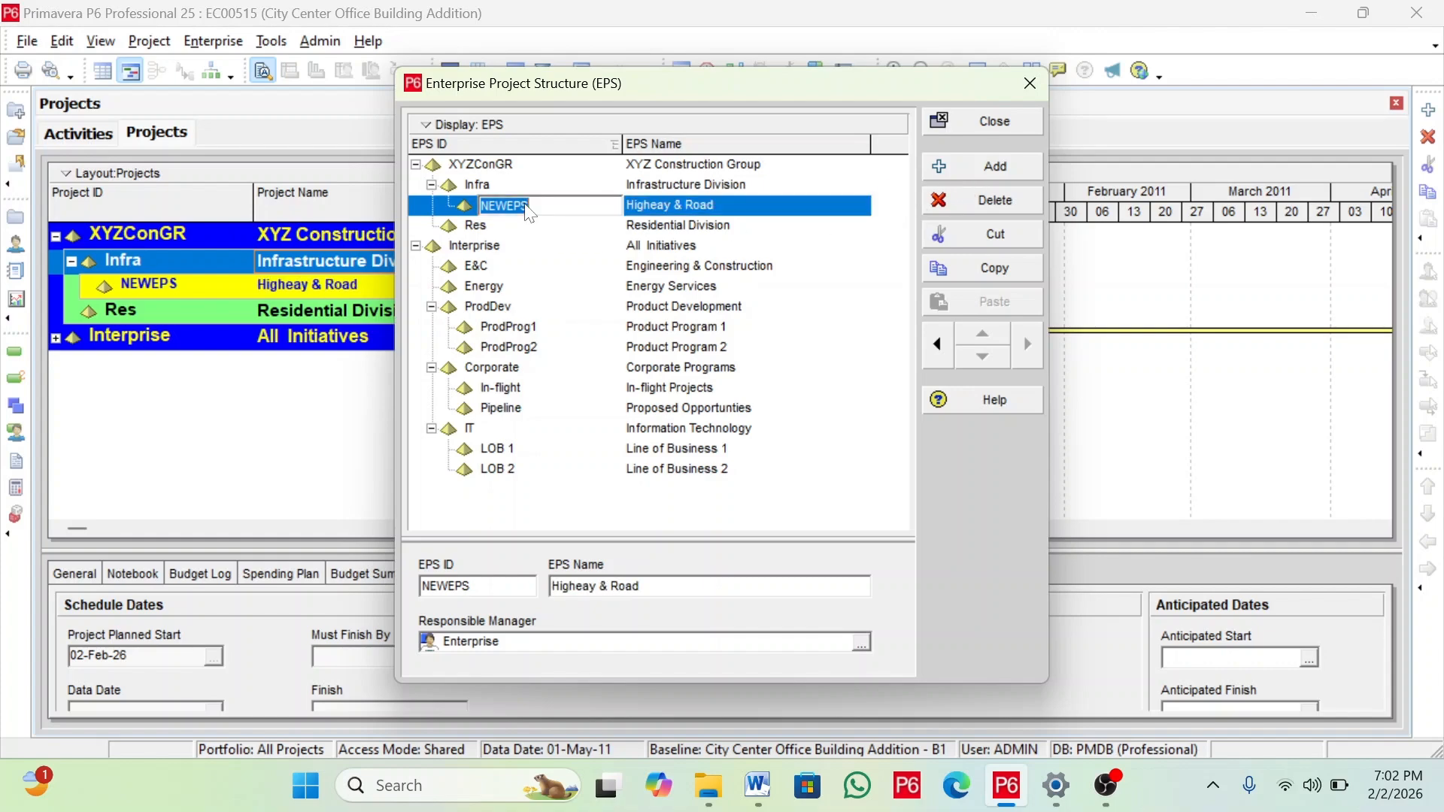
left_click(526, 205)
double_click(526, 205)
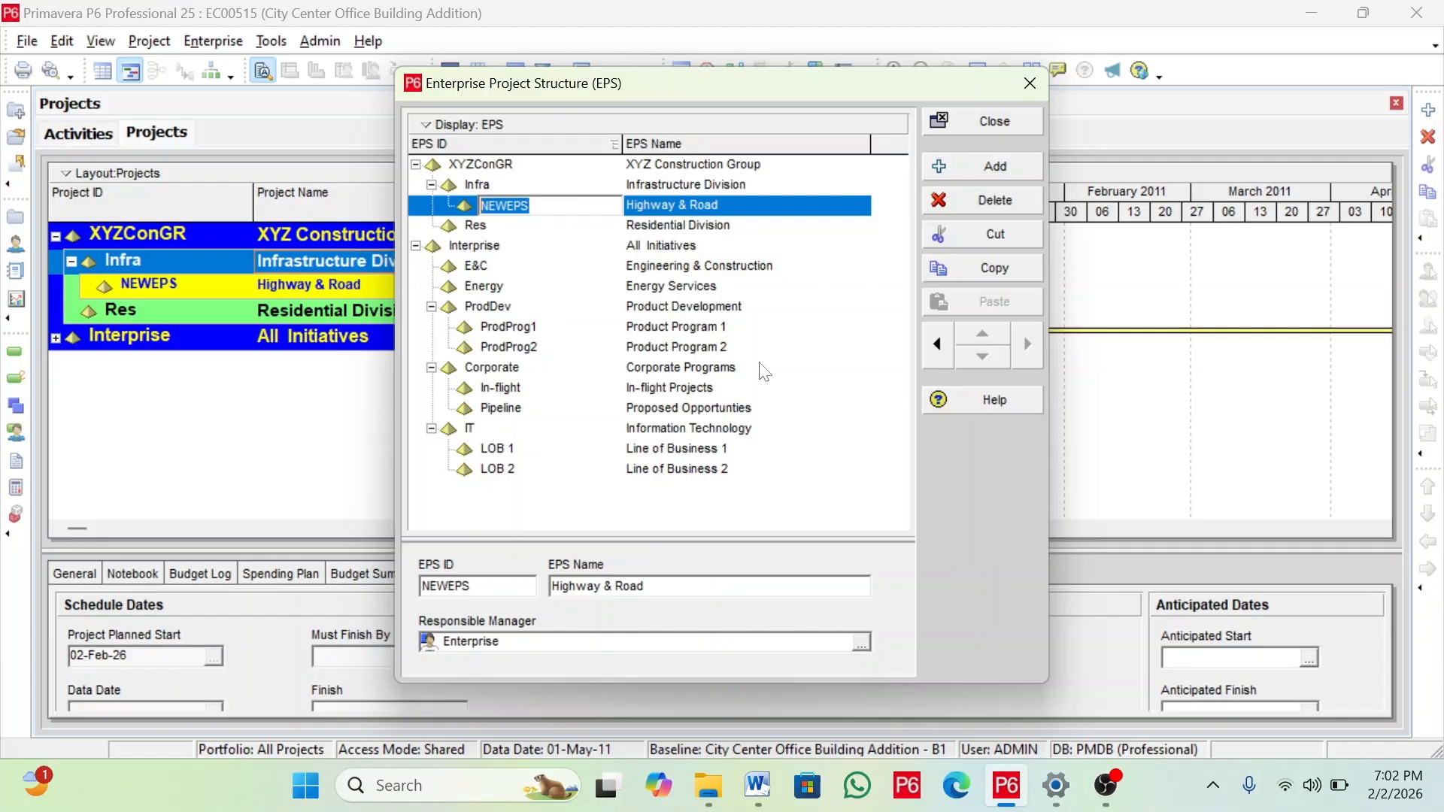
type("HR")
left_click(884, 222)
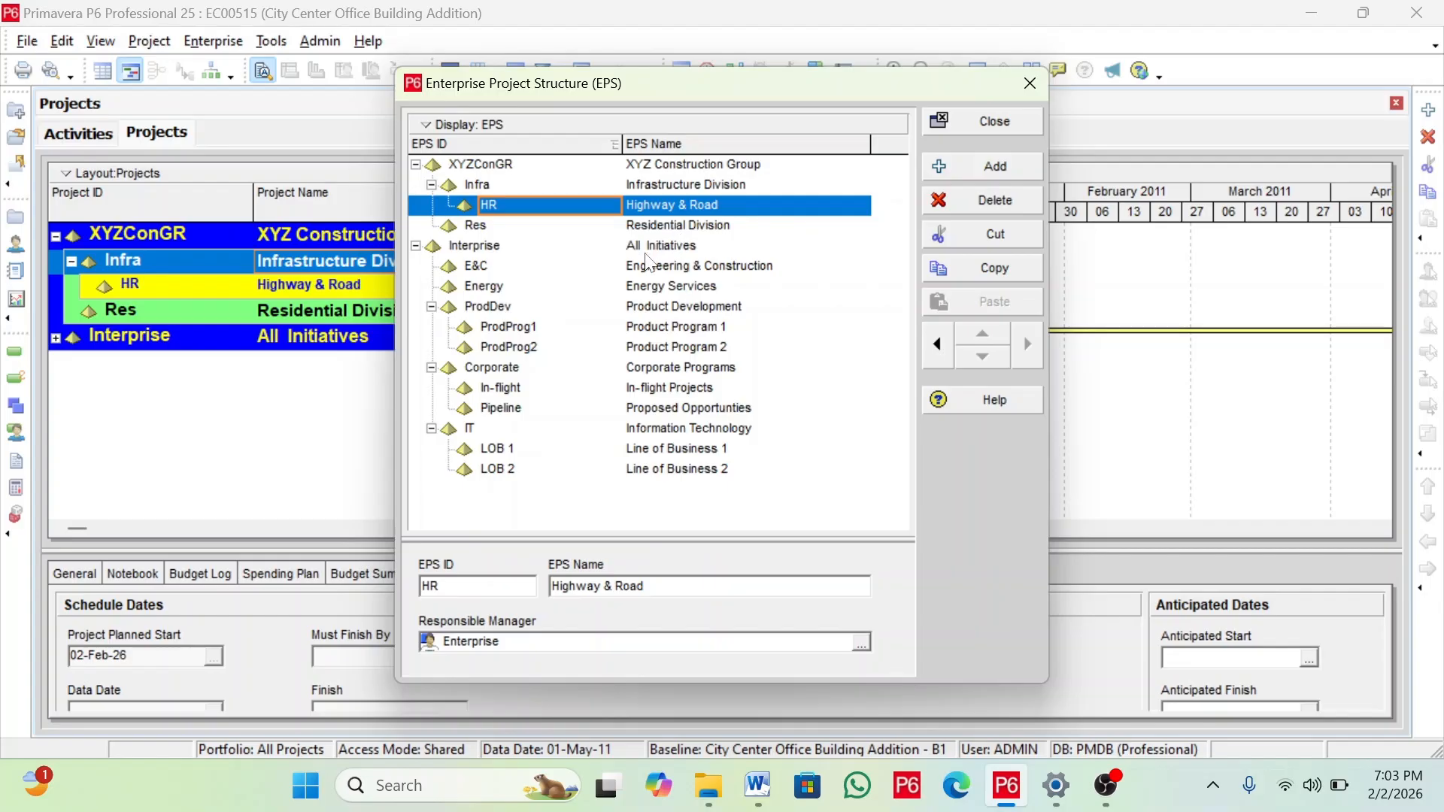
Add a second node under Infrastructure Division, below Highway & Road, and name it Rail & Transit
left_click(979, 166)
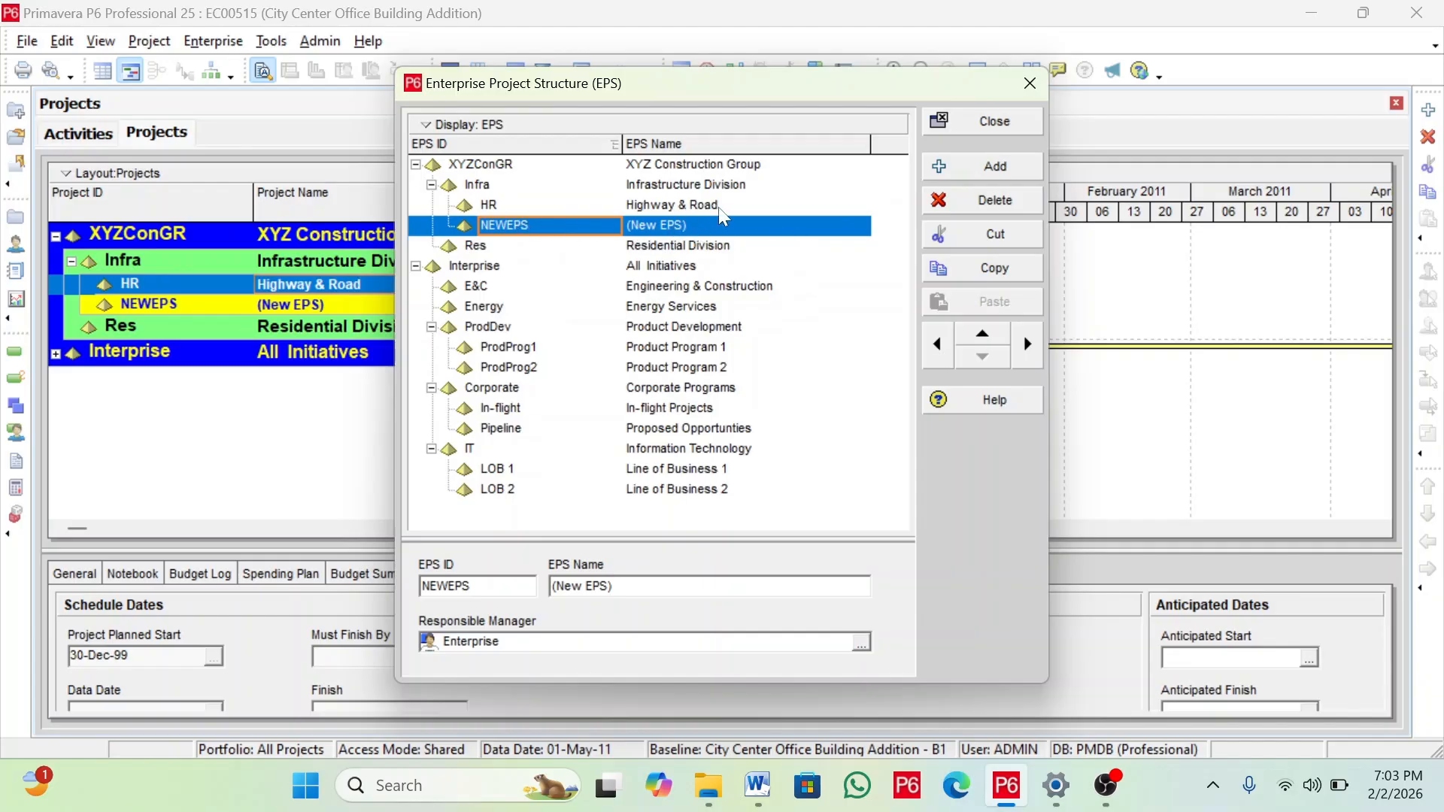
left_click(691, 227)
left_click(690, 227)
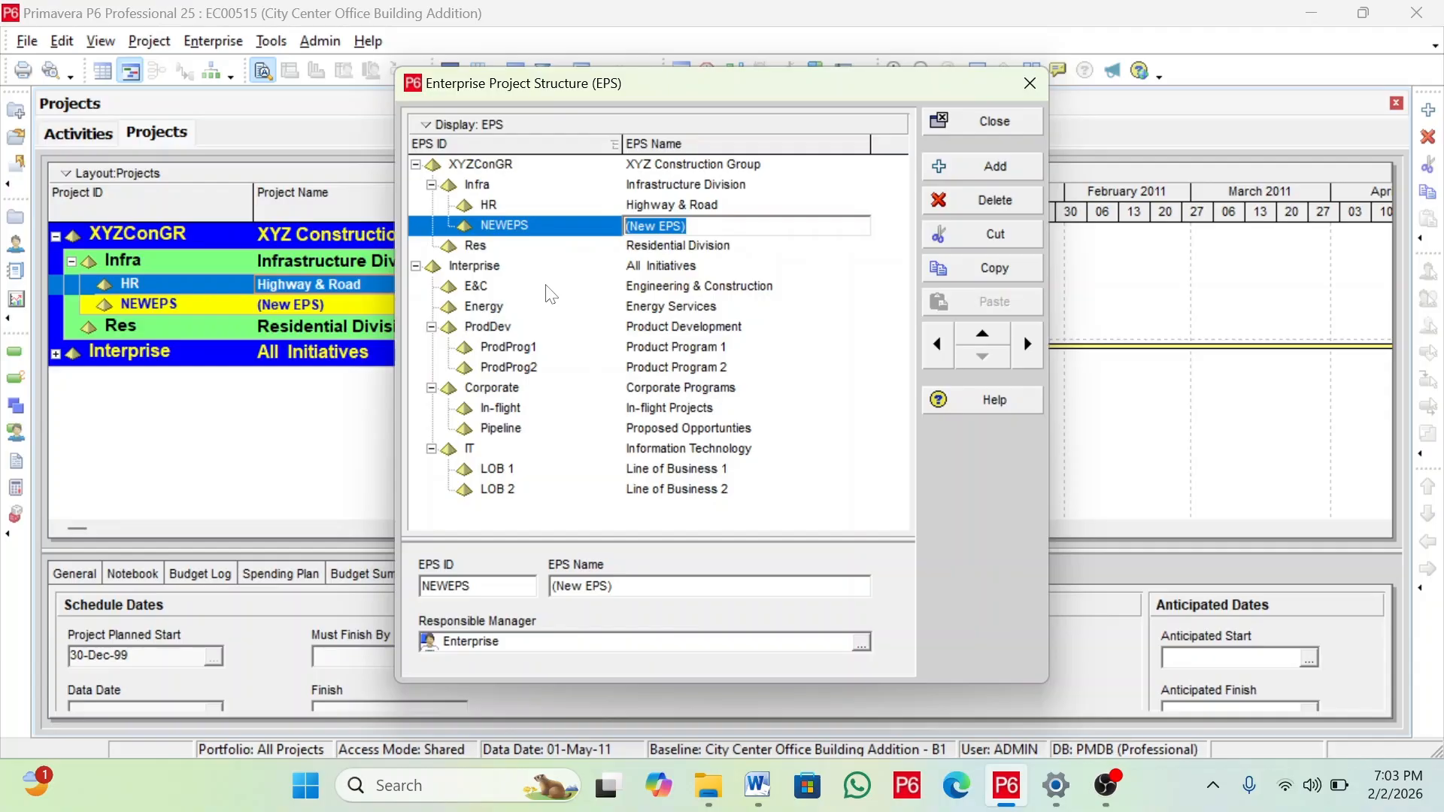
type("Rail & Transit")
key("Return")
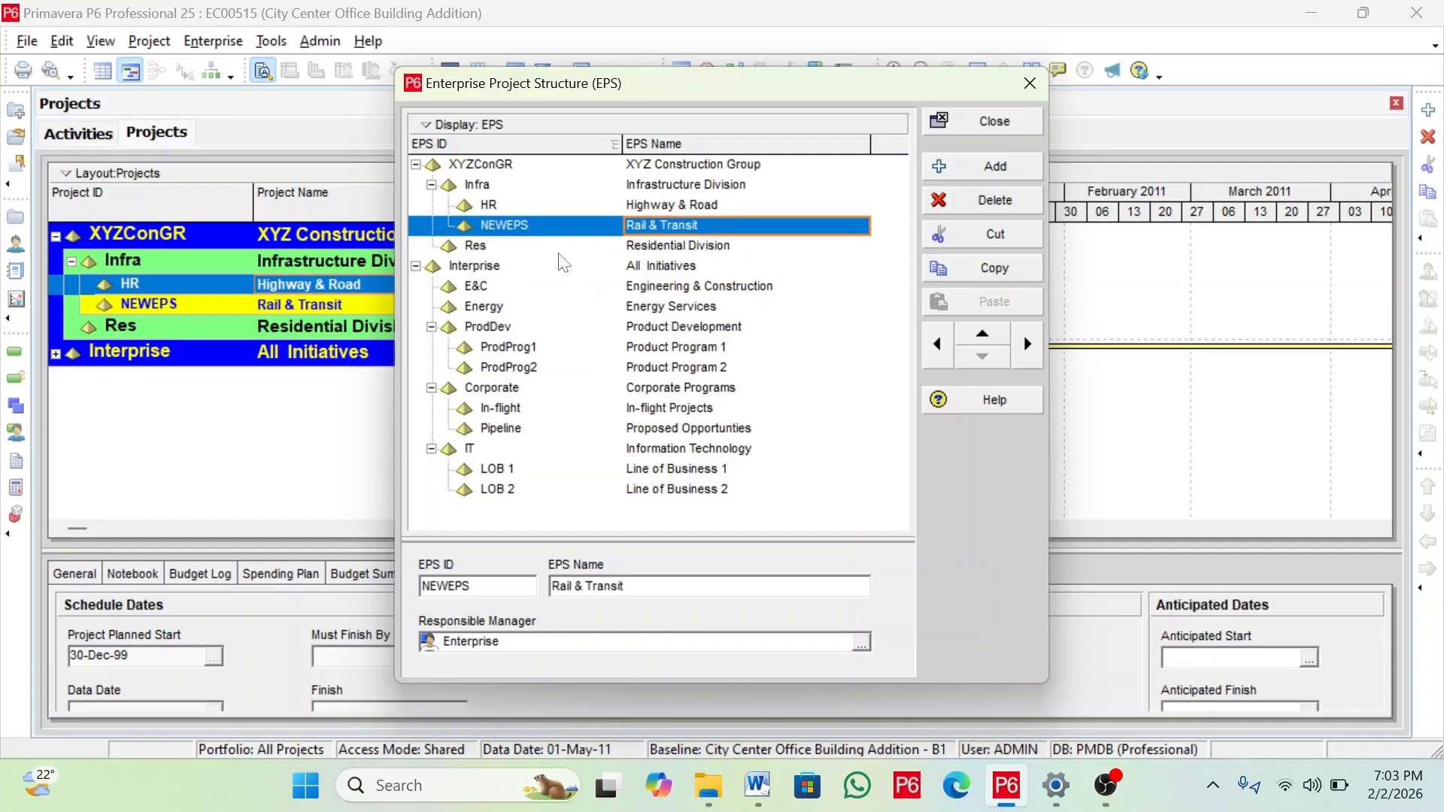
Set the EPS ID of the Rail & Transit node to RT
left_click(503, 226)
type("RT")
key("Return")
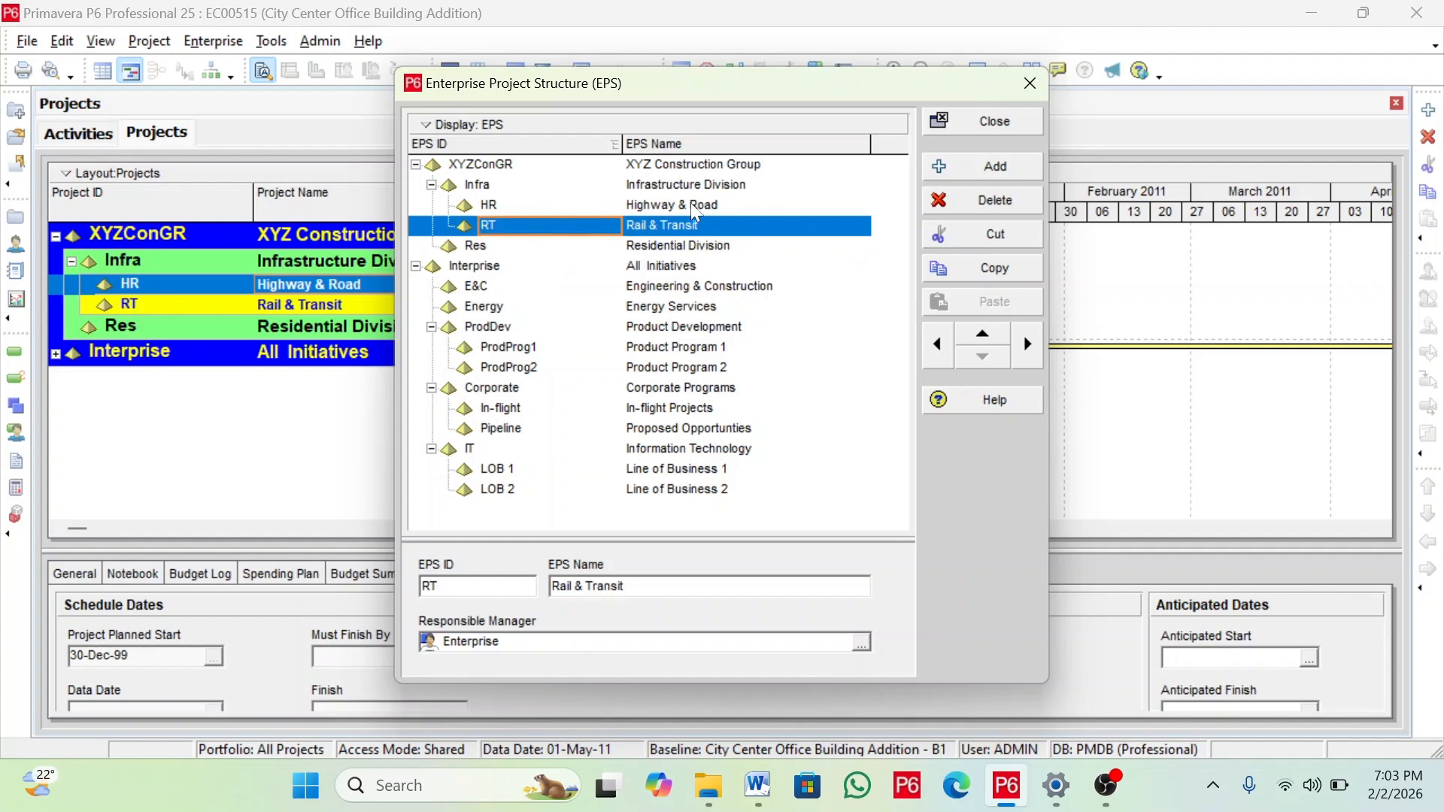
Add a child node under Residential Division, named Suburban Housing with the EPS ID Sub
left_click(651, 188)
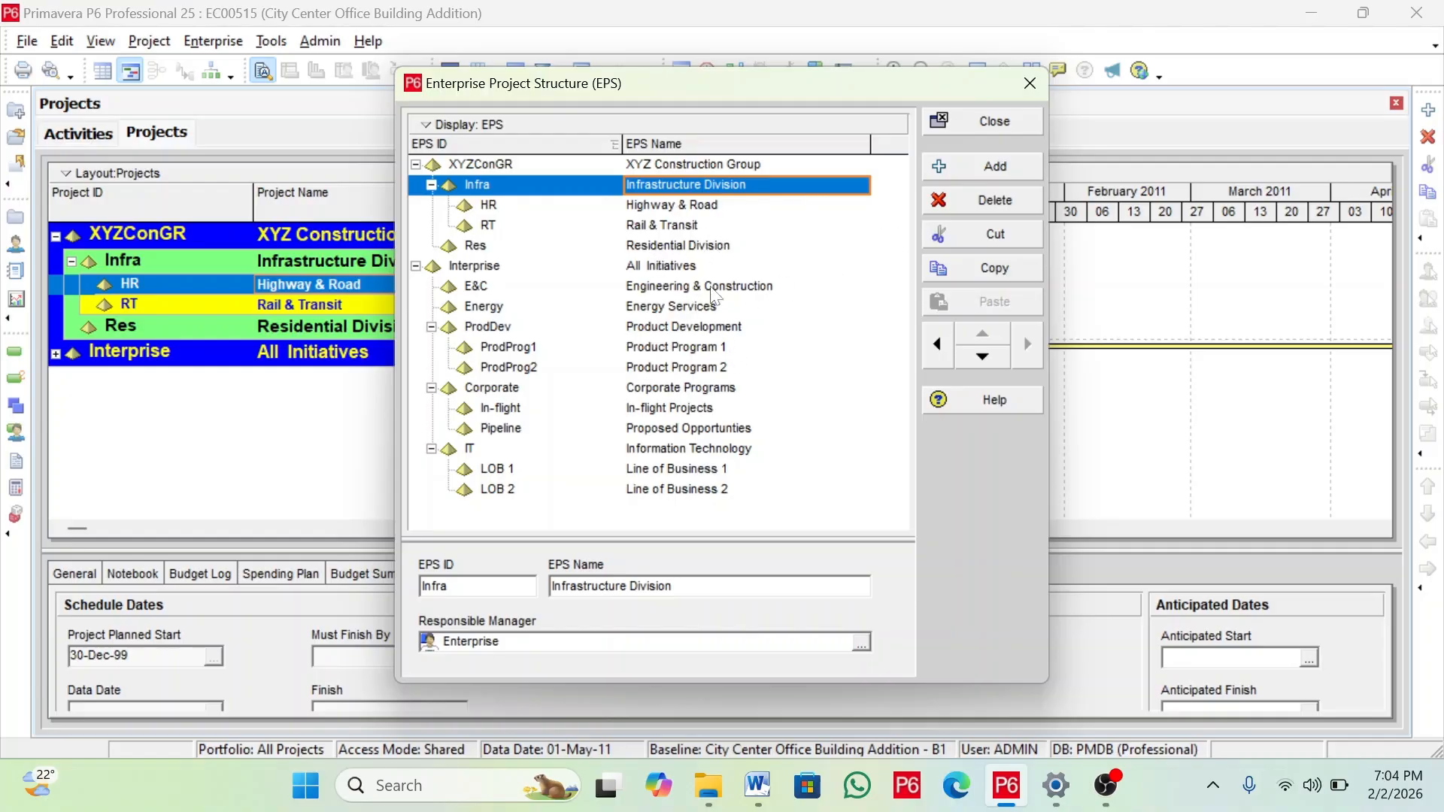
left_click(692, 246)
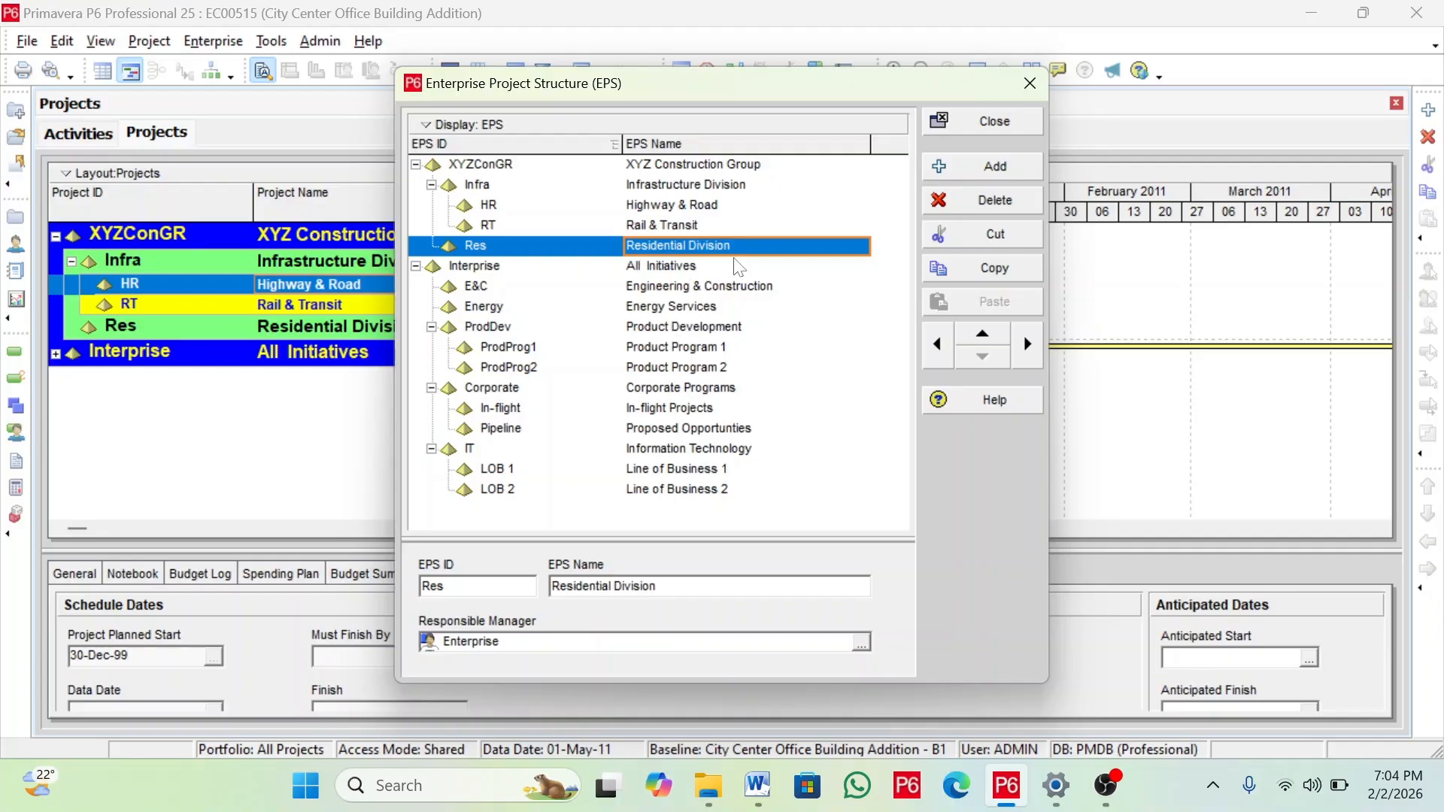
left_click(995, 166)
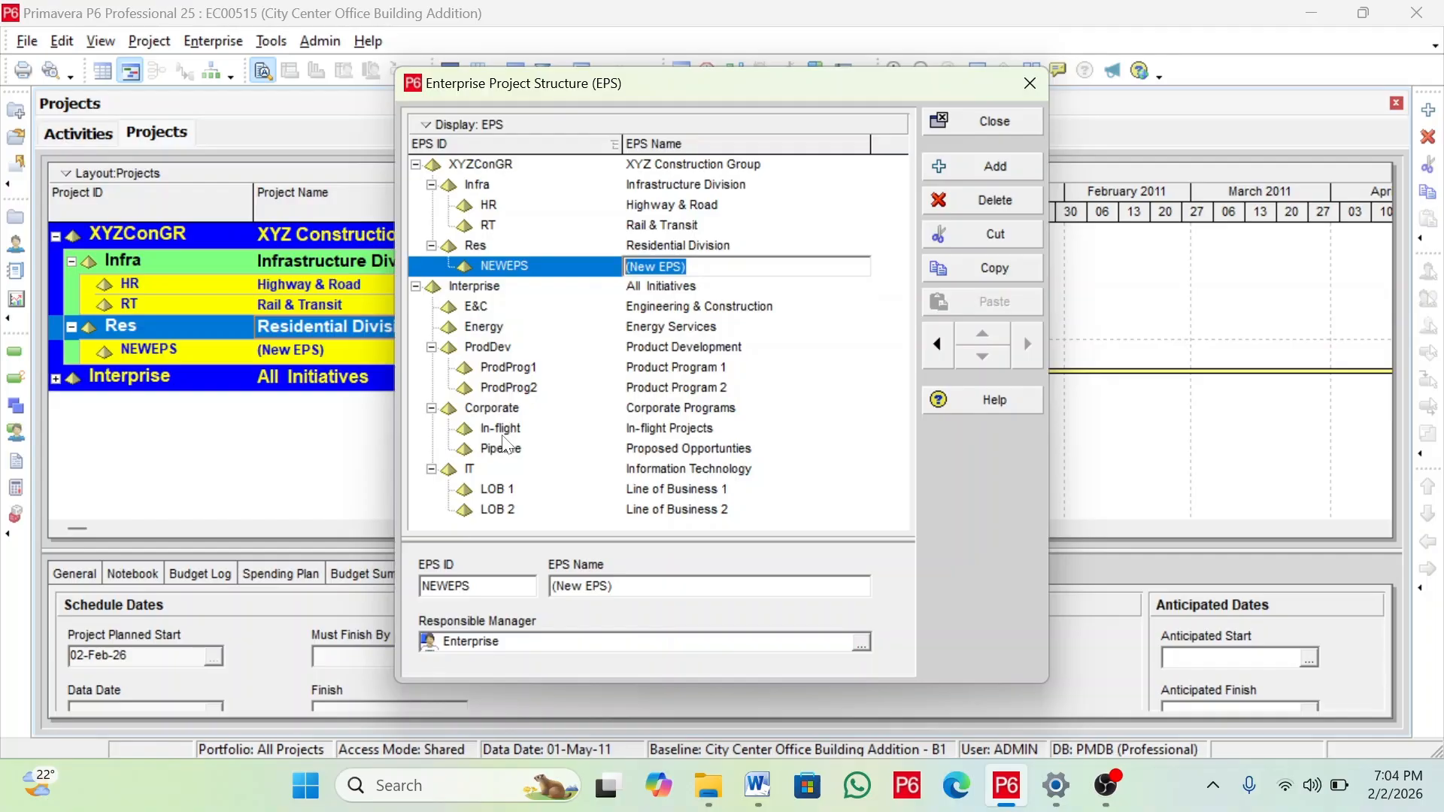
type("Suburban Housing")
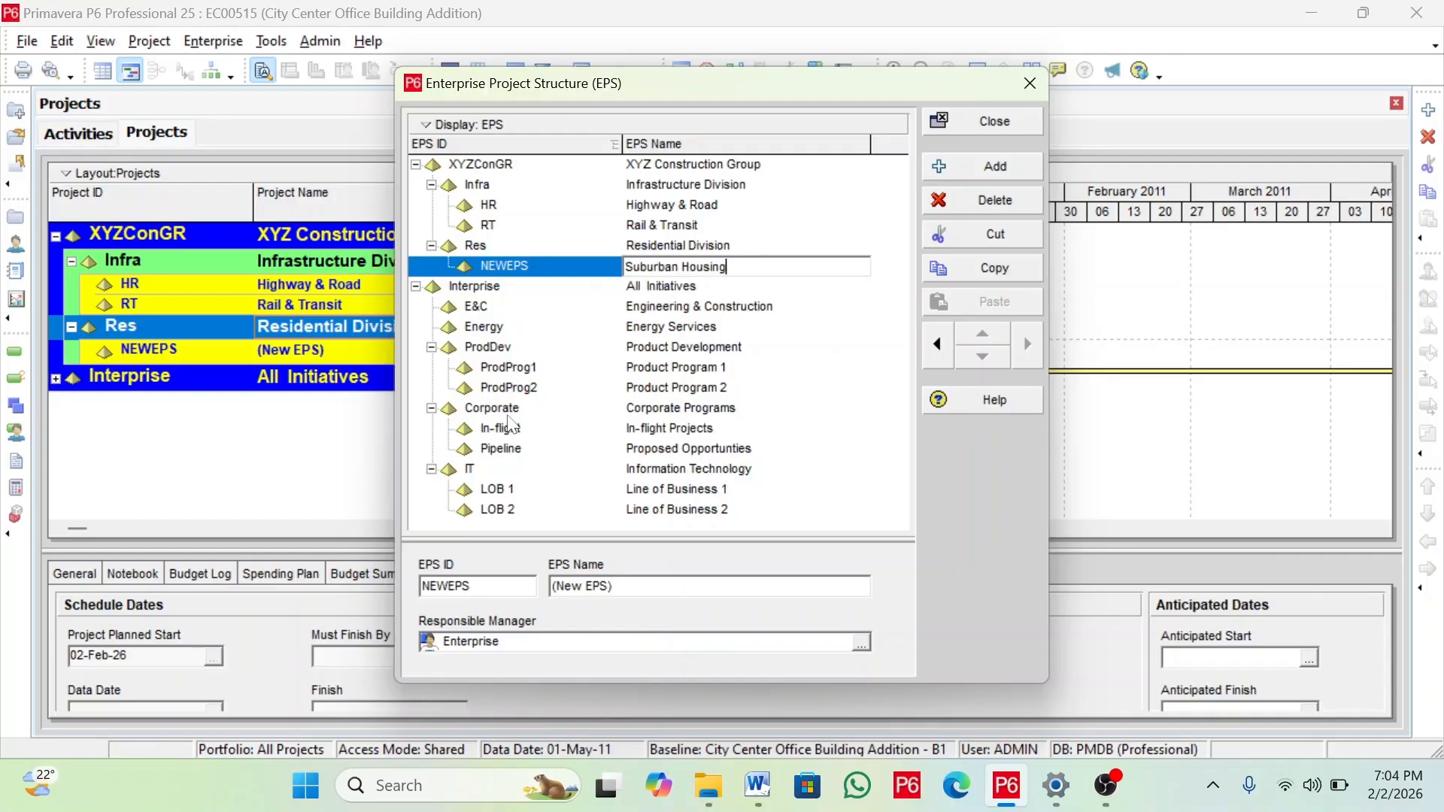
key("Return")
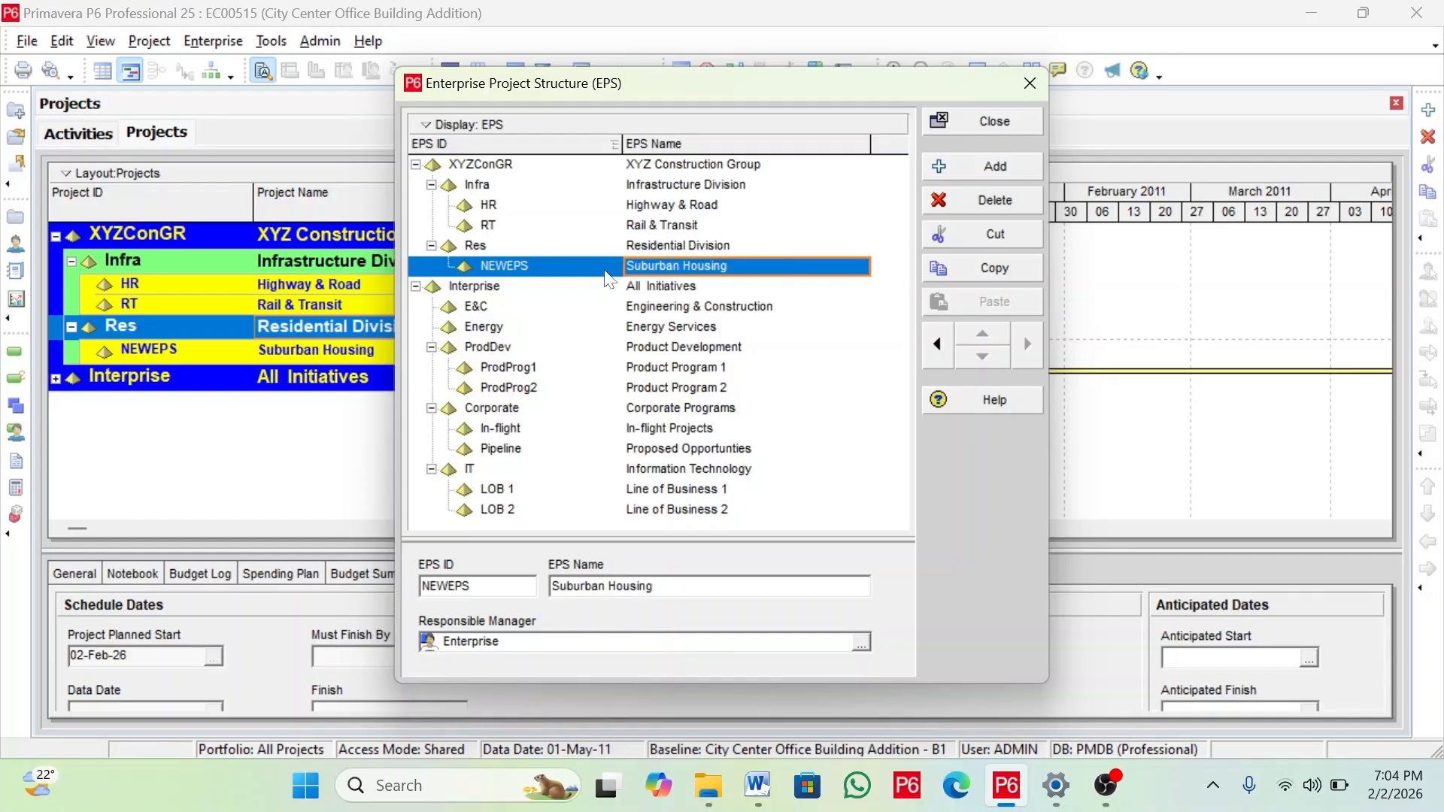
left_click(547, 269)
type("SUB")
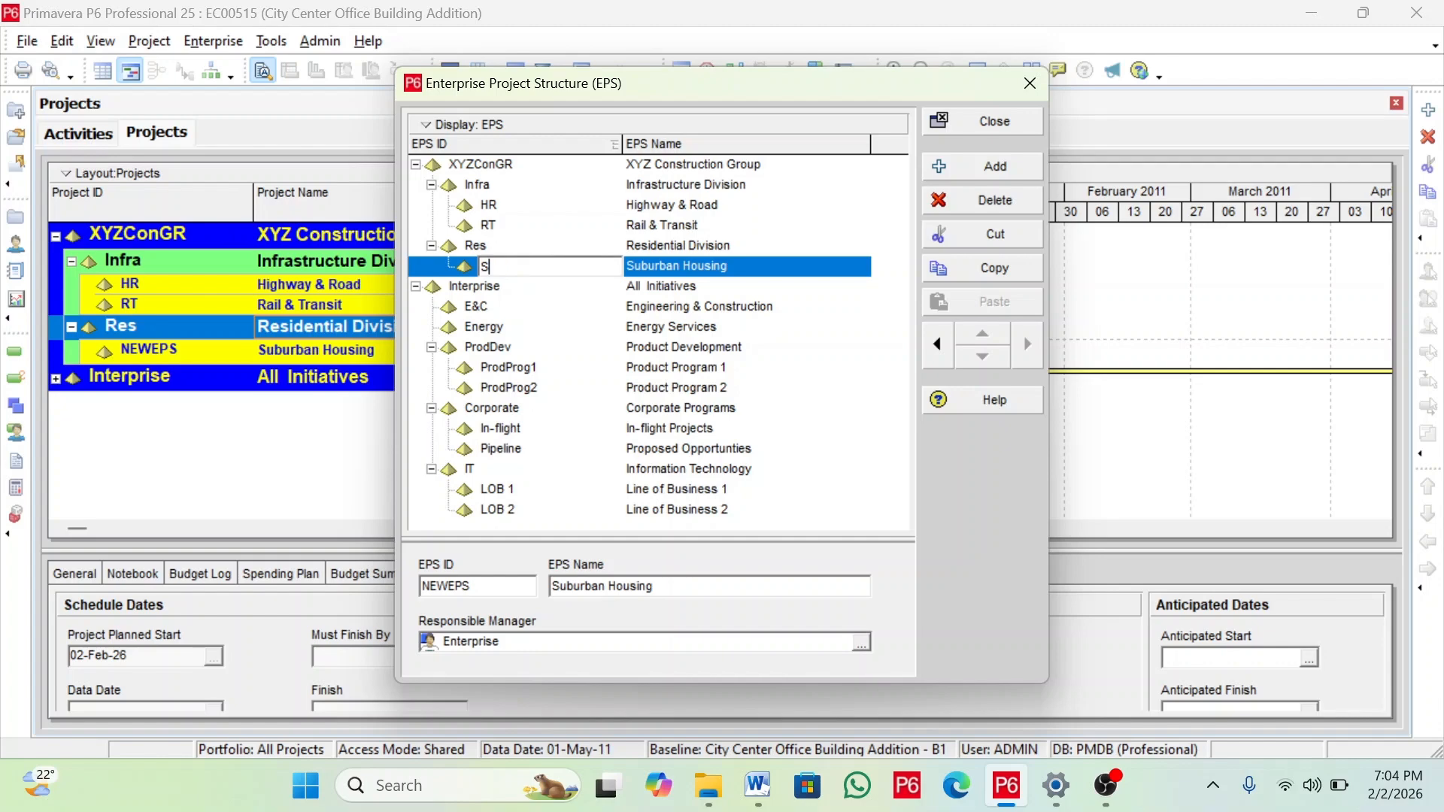
key("Return")
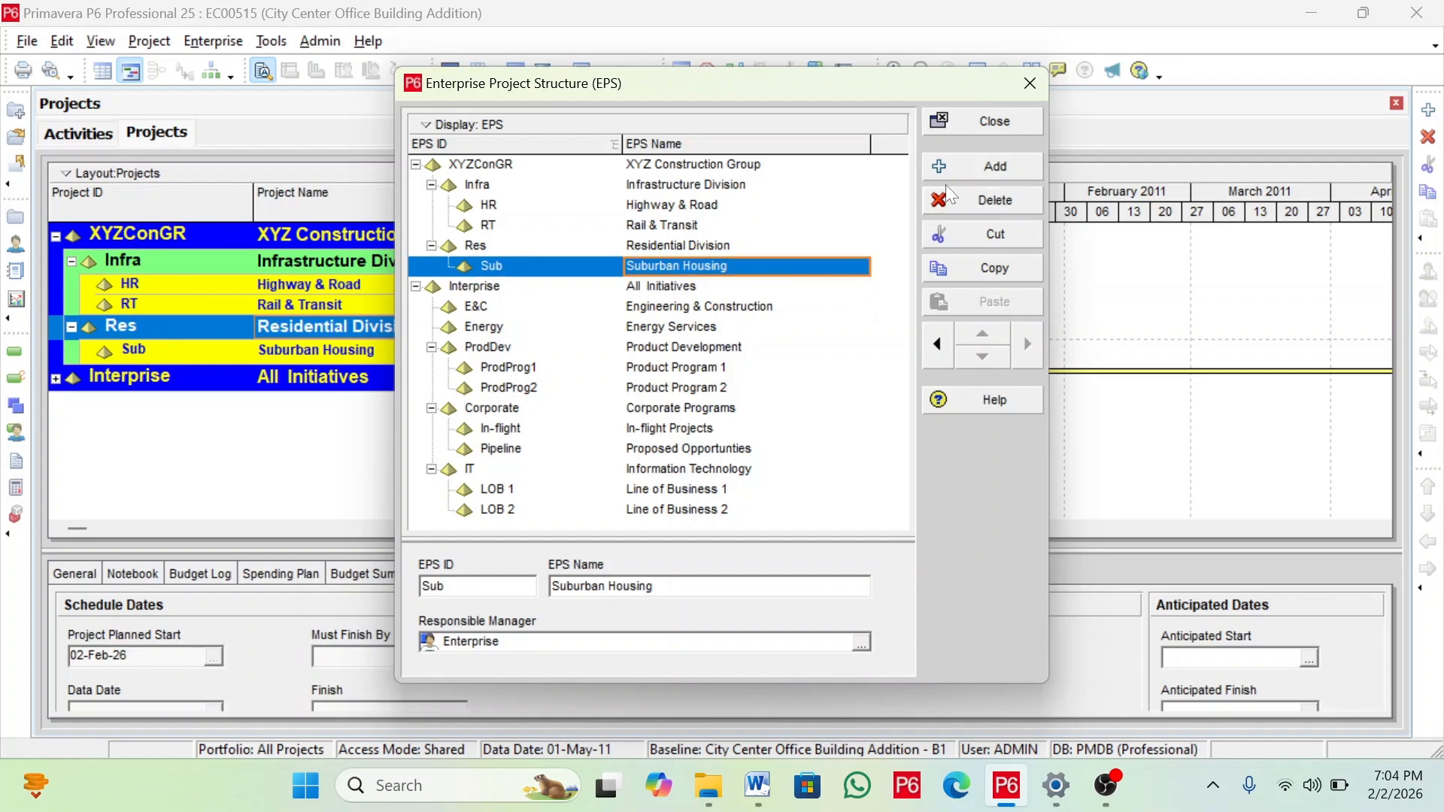
Add a second node under Residential Division, named High Rise Apartments with the EPS ID HRA, and close the EPS dialog
left_click(985, 168)
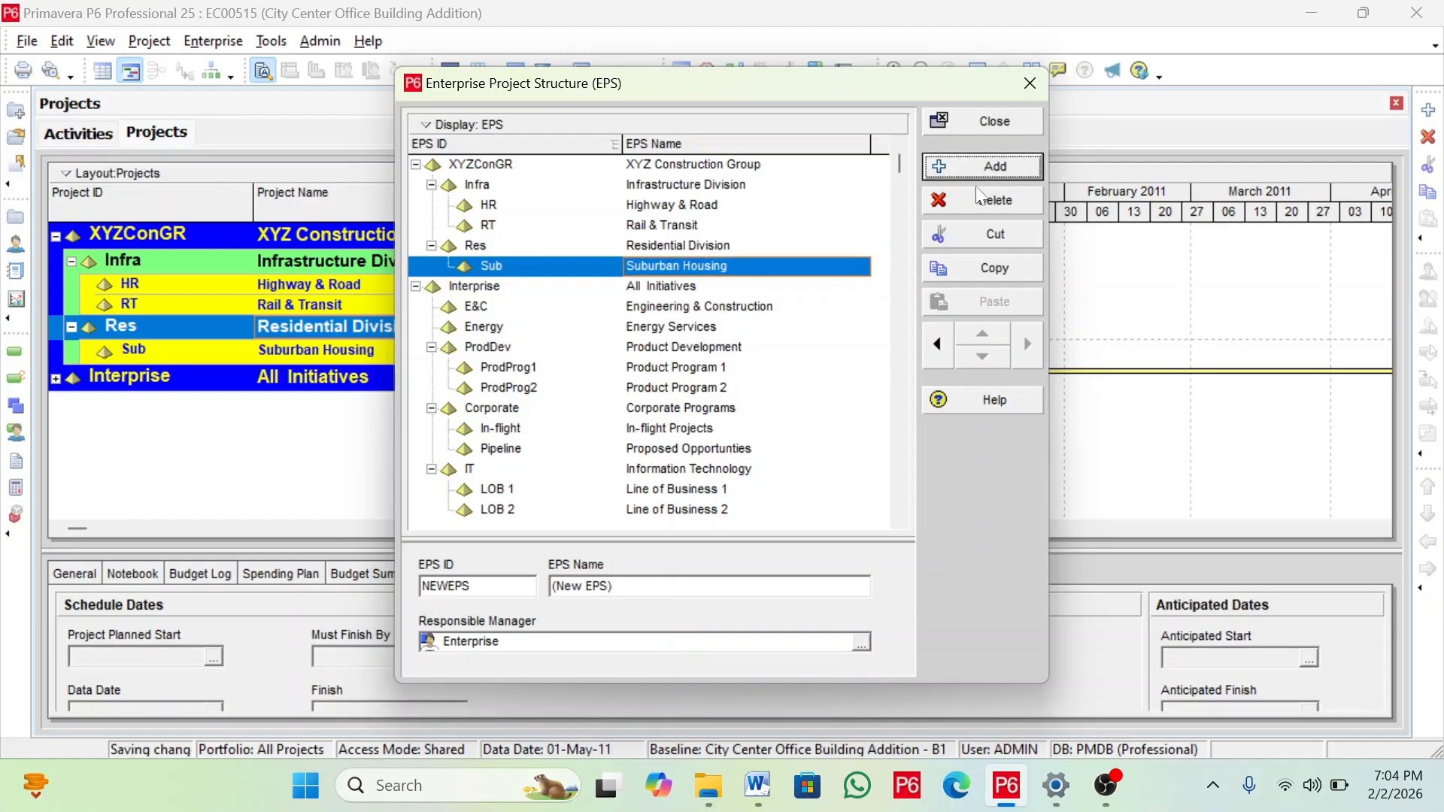
left_click_drag(626, 288, 658, 345)
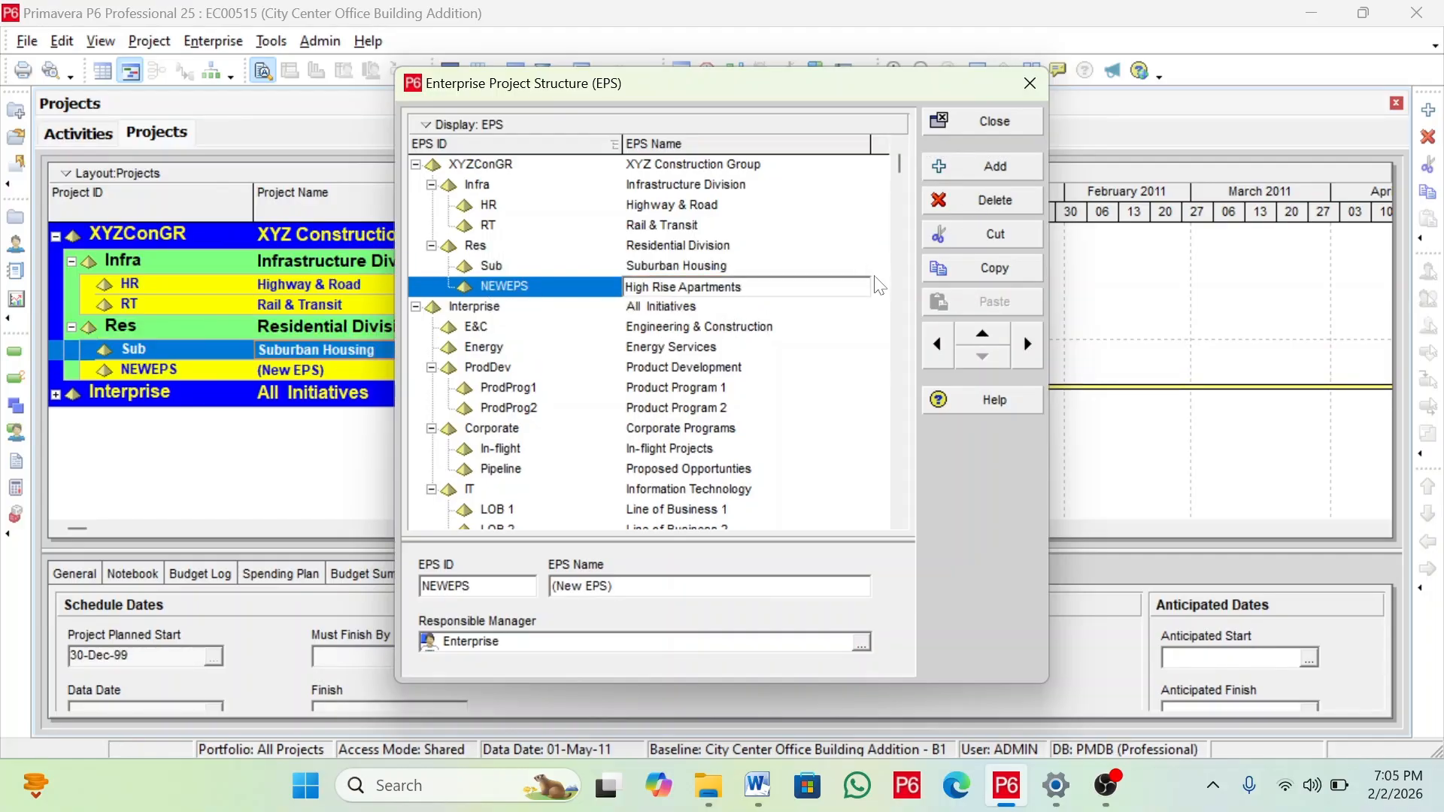
key("Return")
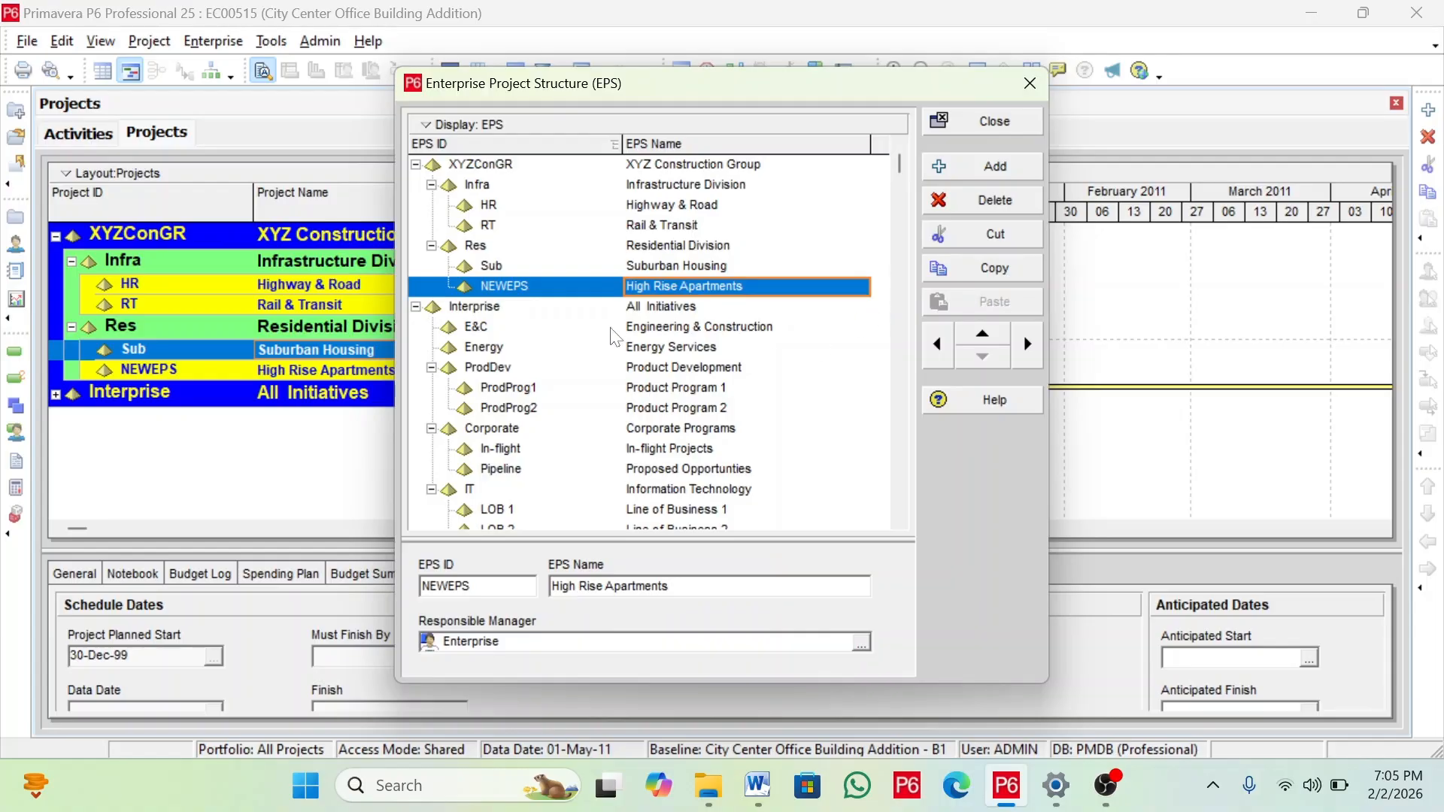
left_click(517, 290)
left_click(517, 294)
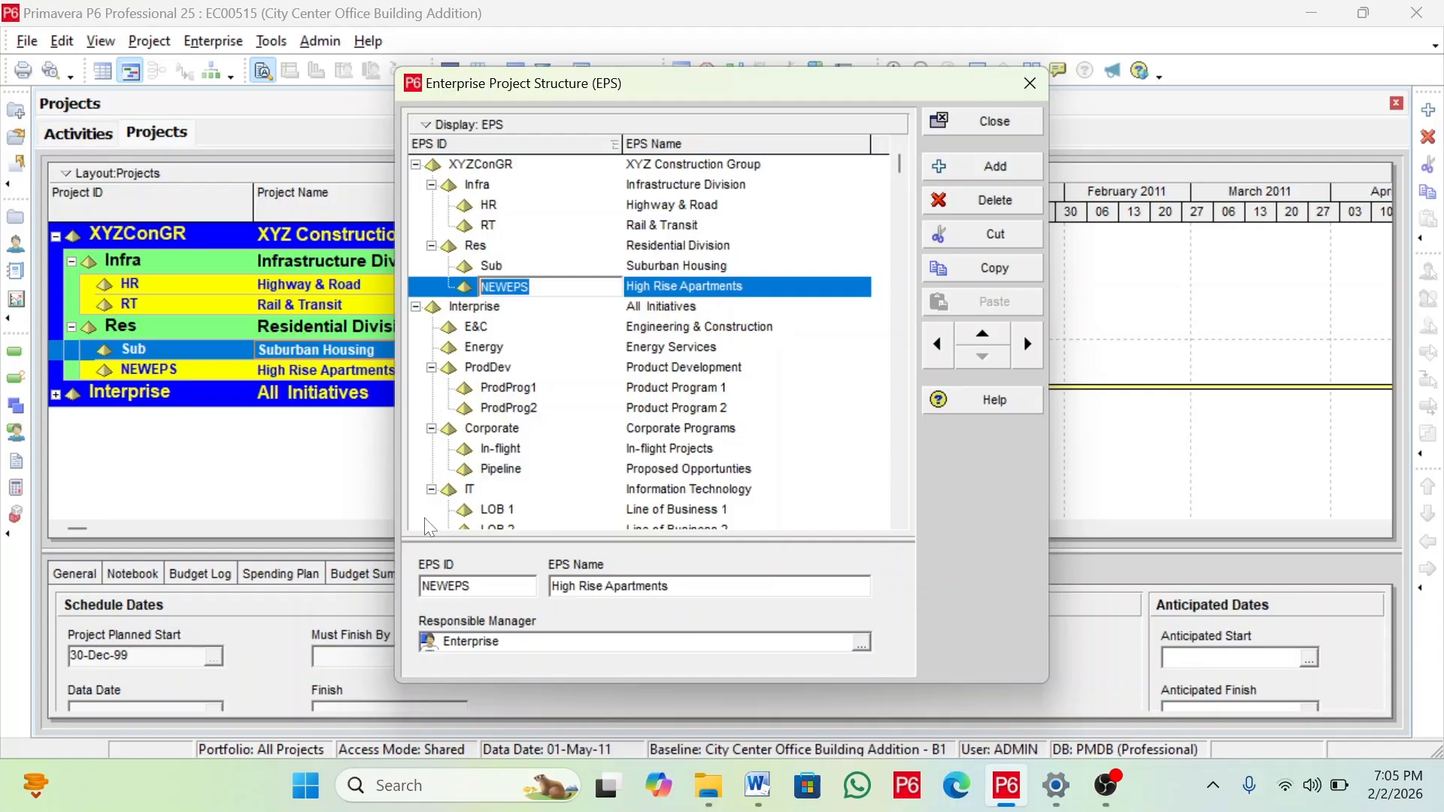
type("HRA")
key("Return")
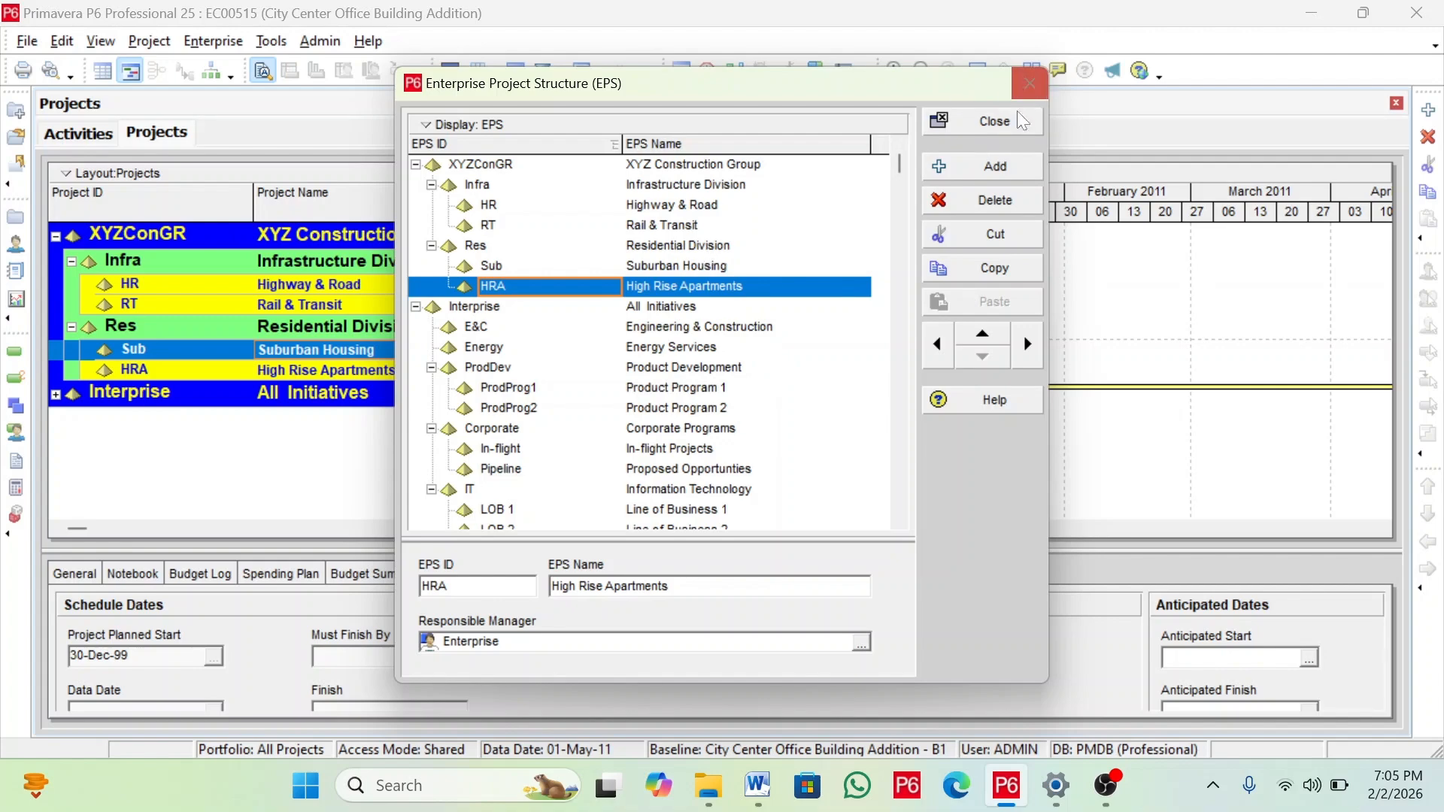
left_click(995, 121)
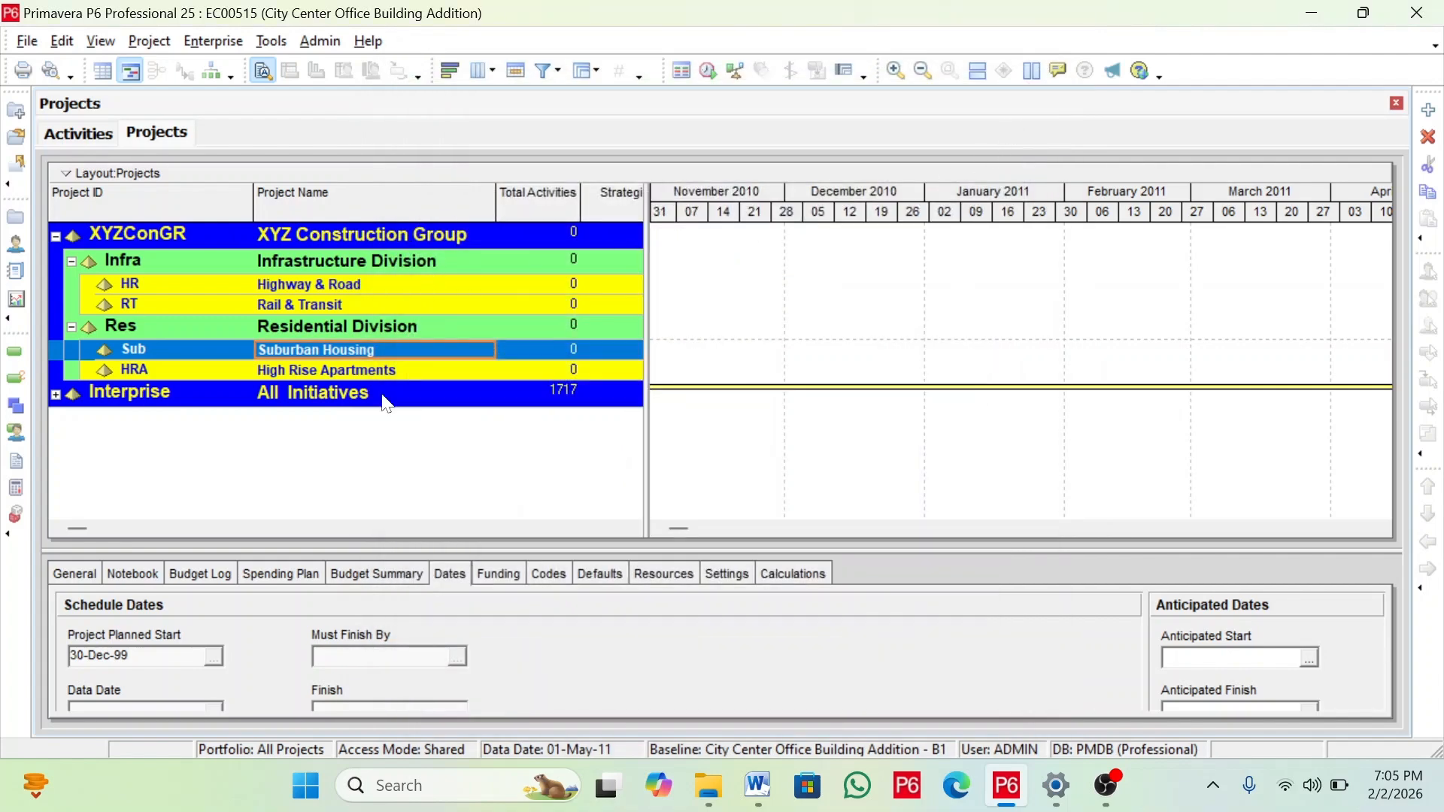
Review the XYZ Construction Group hierarchy in the project list, going through both divisions and their sub-nodes
left_click(342, 265)
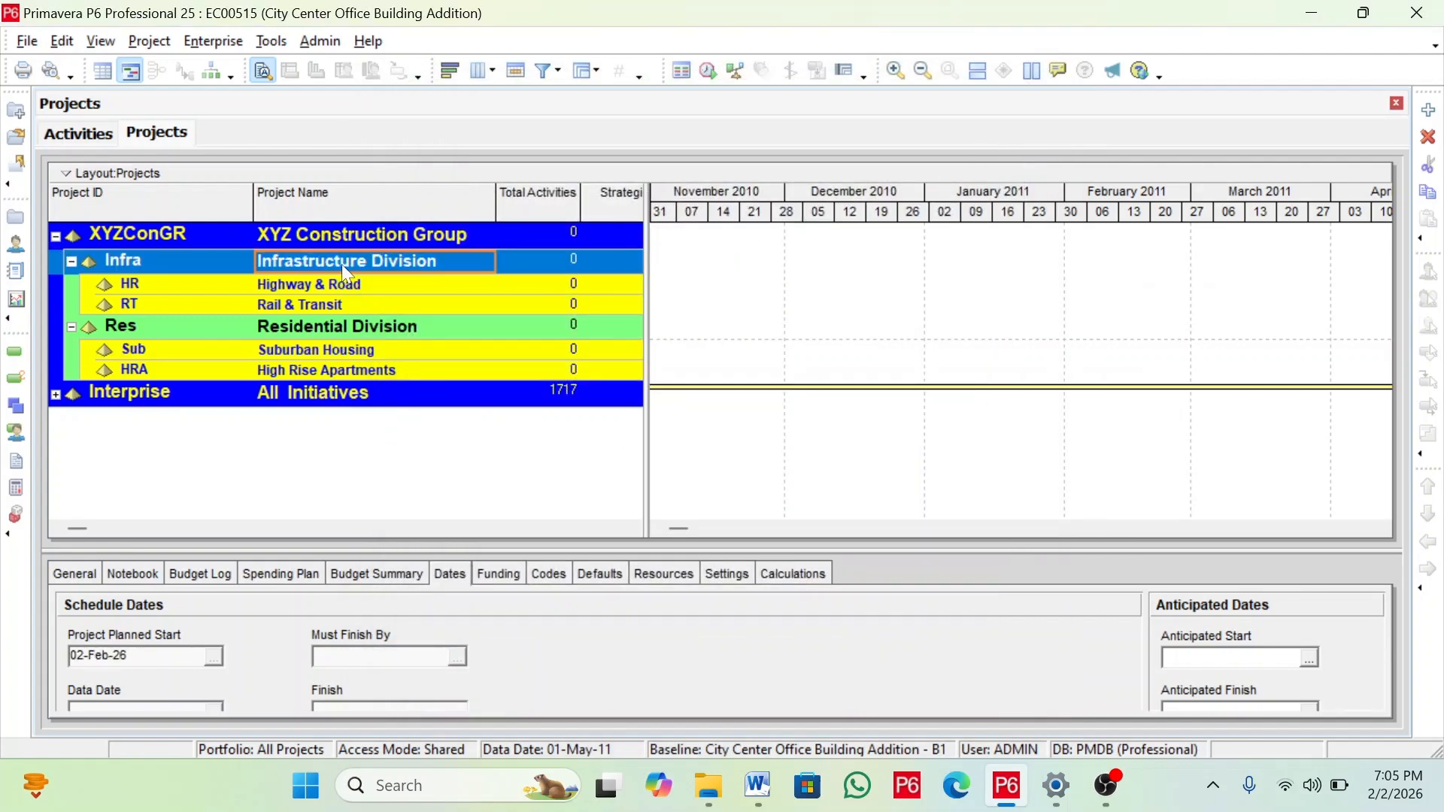
left_click(334, 304)
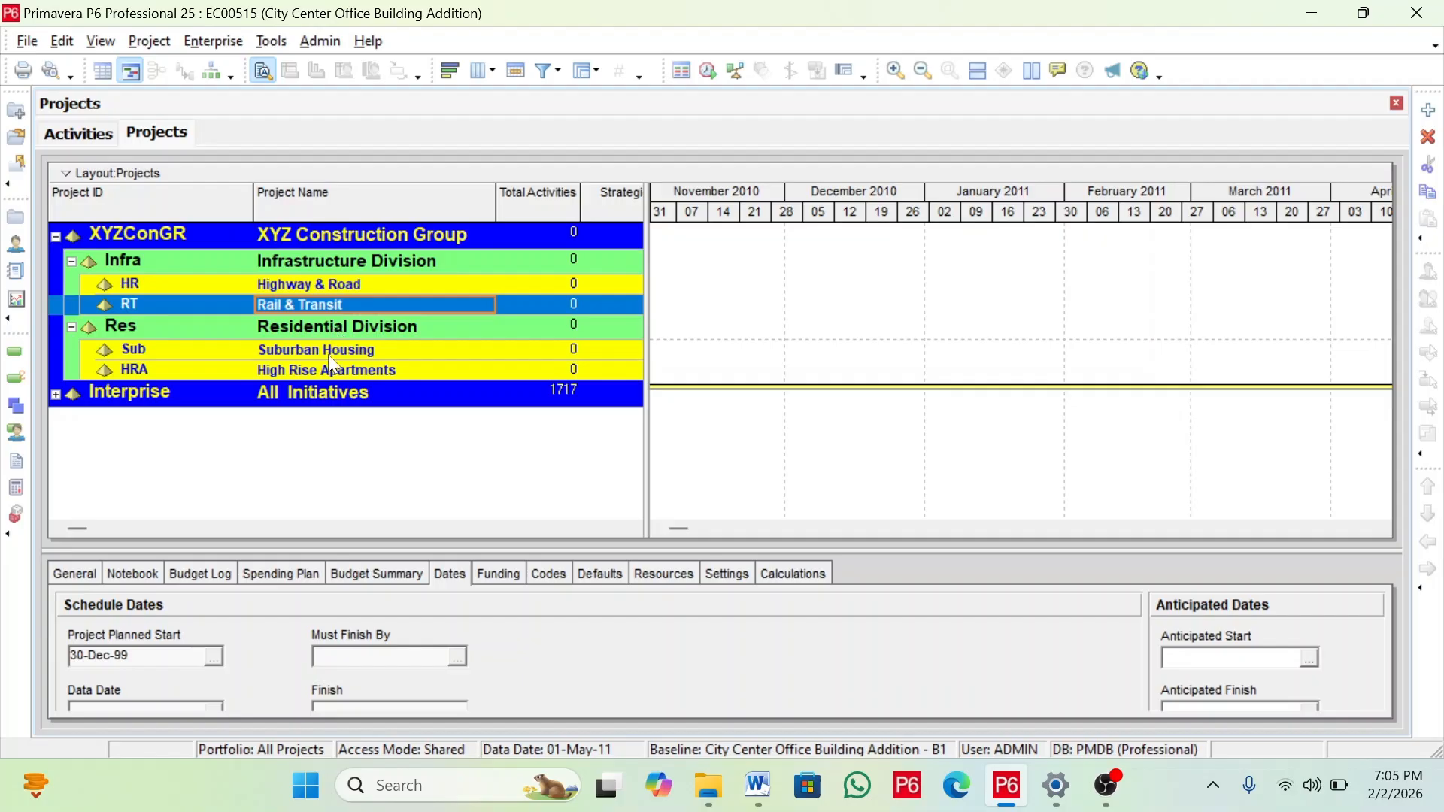
left_click(330, 353)
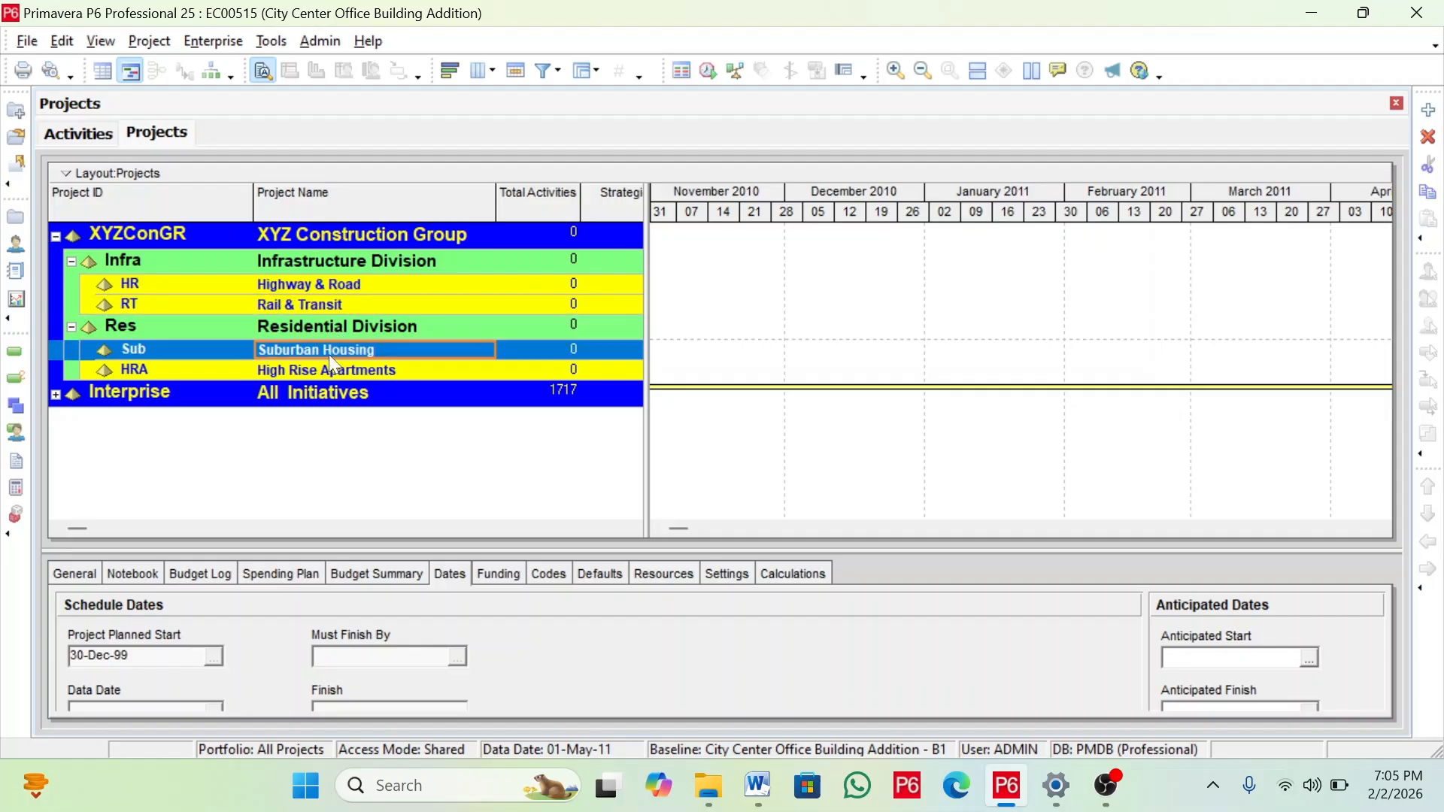
left_click(305, 236)
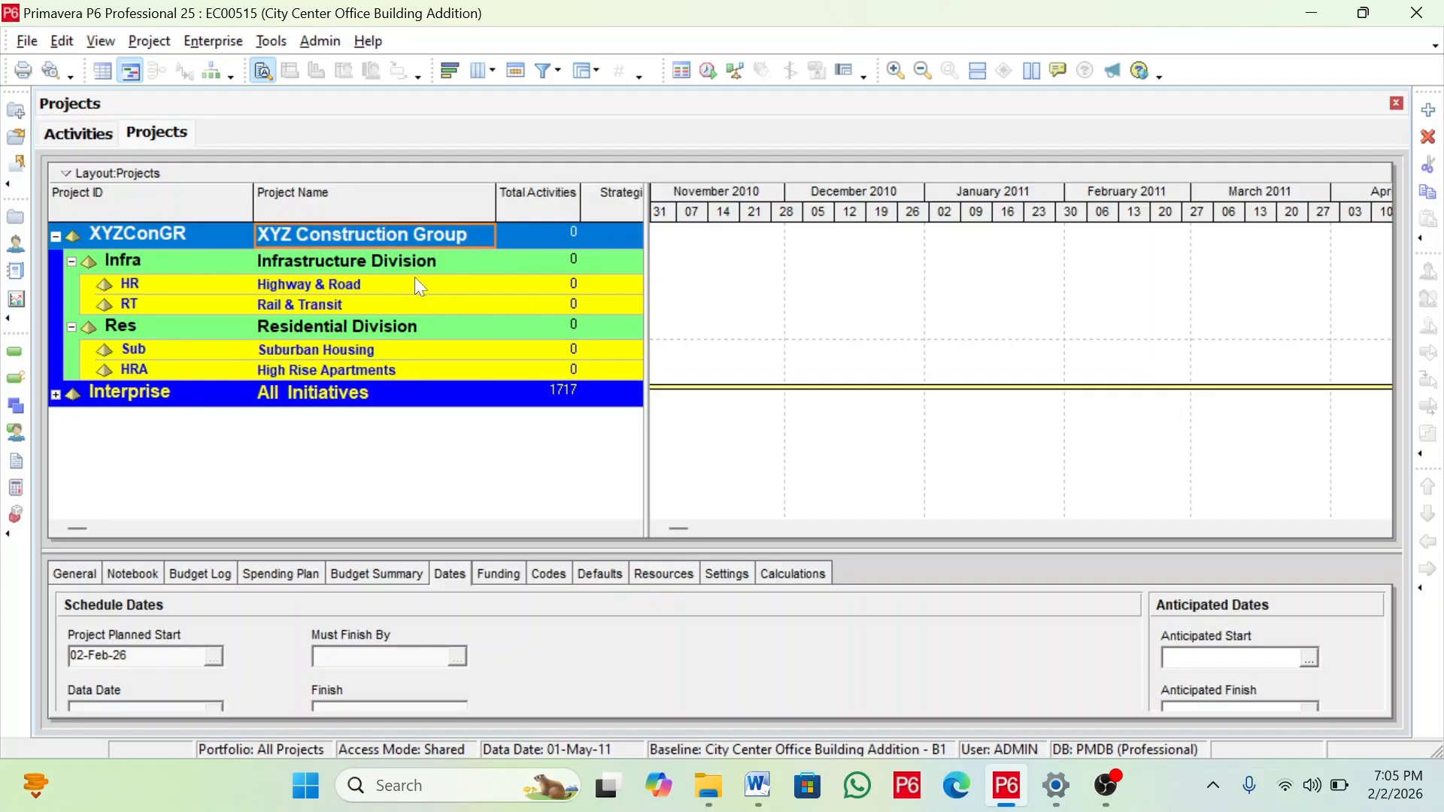
left_click(360, 264)
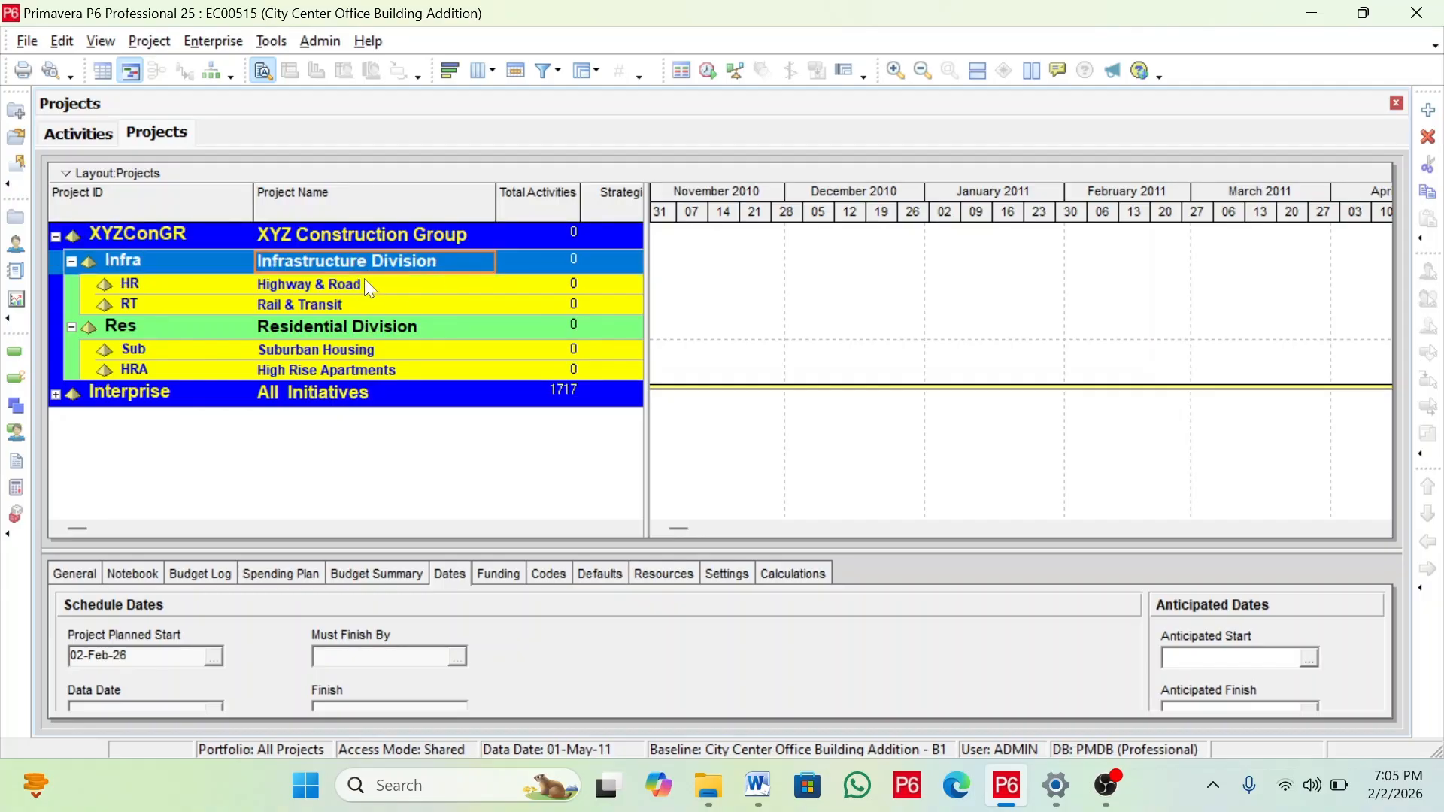
left_click(363, 331)
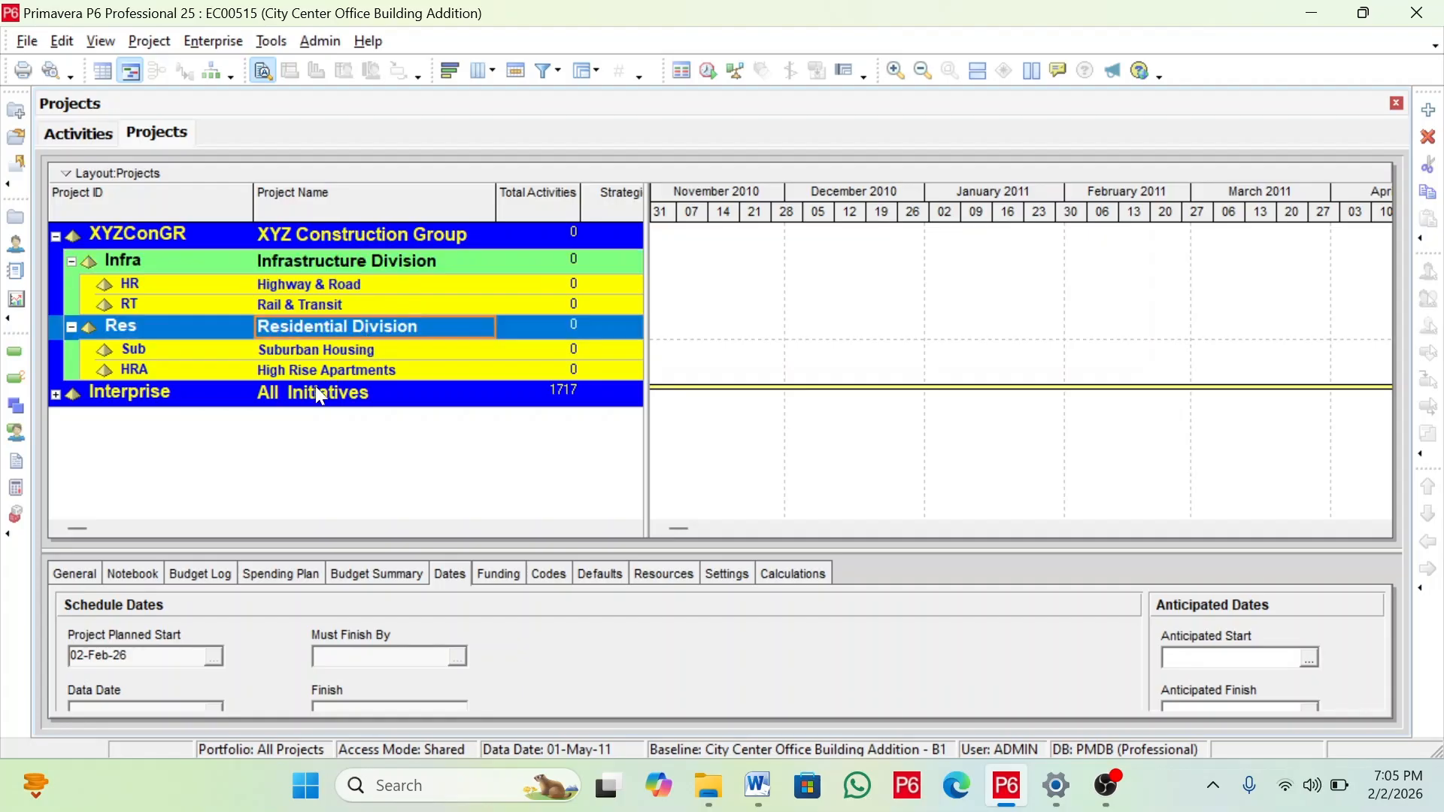
left_click(322, 265)
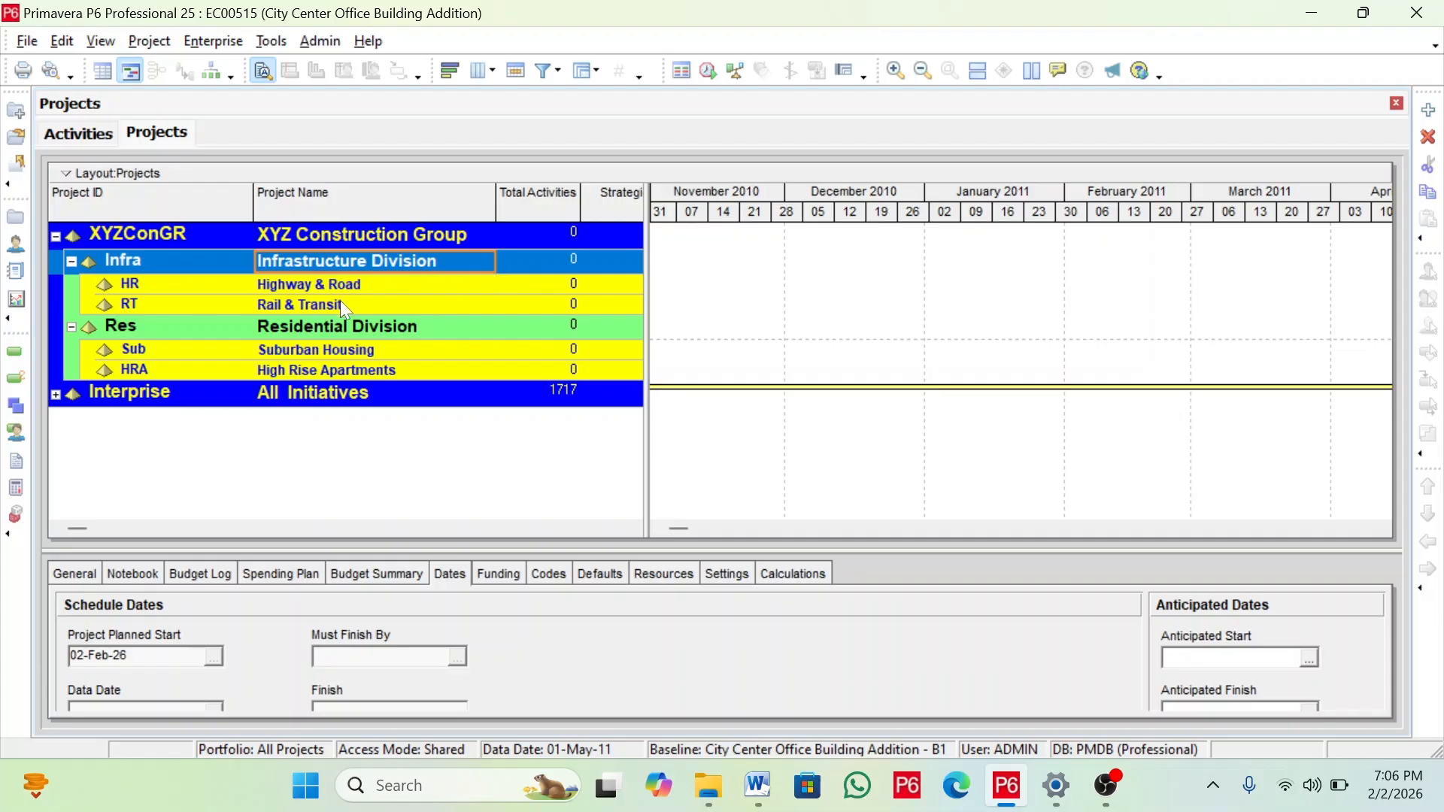
left_click(365, 288)
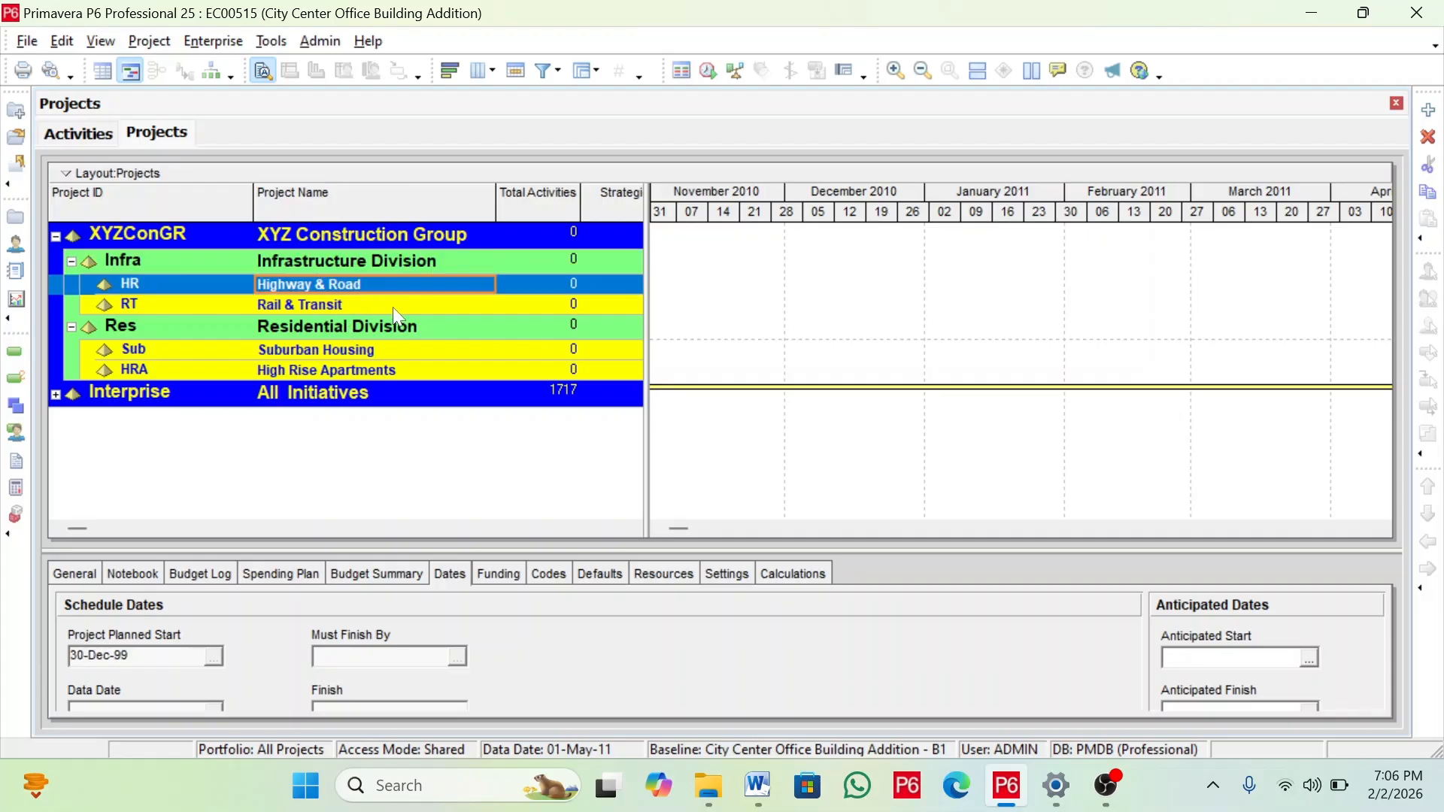
left_click(376, 306)
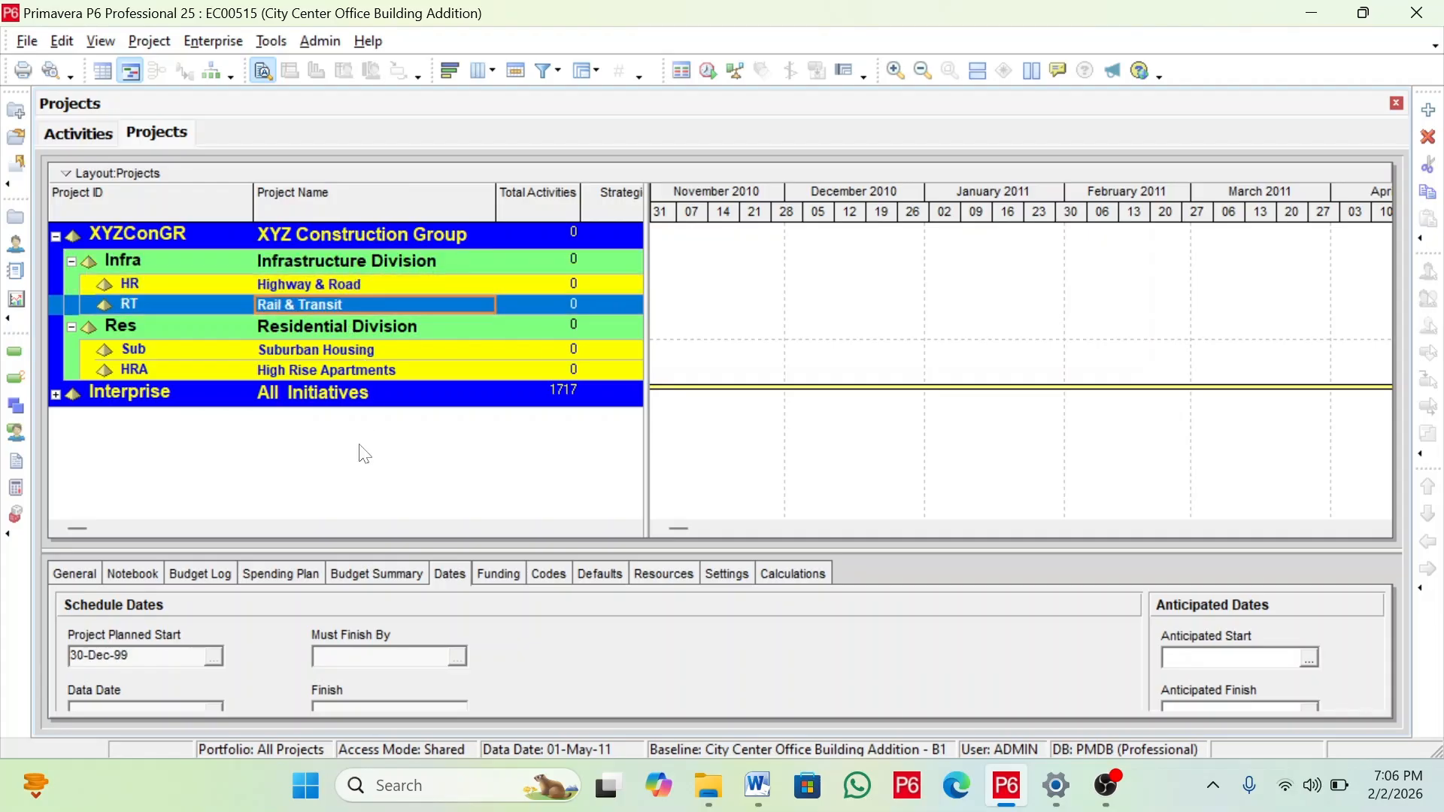
left_click(367, 330)
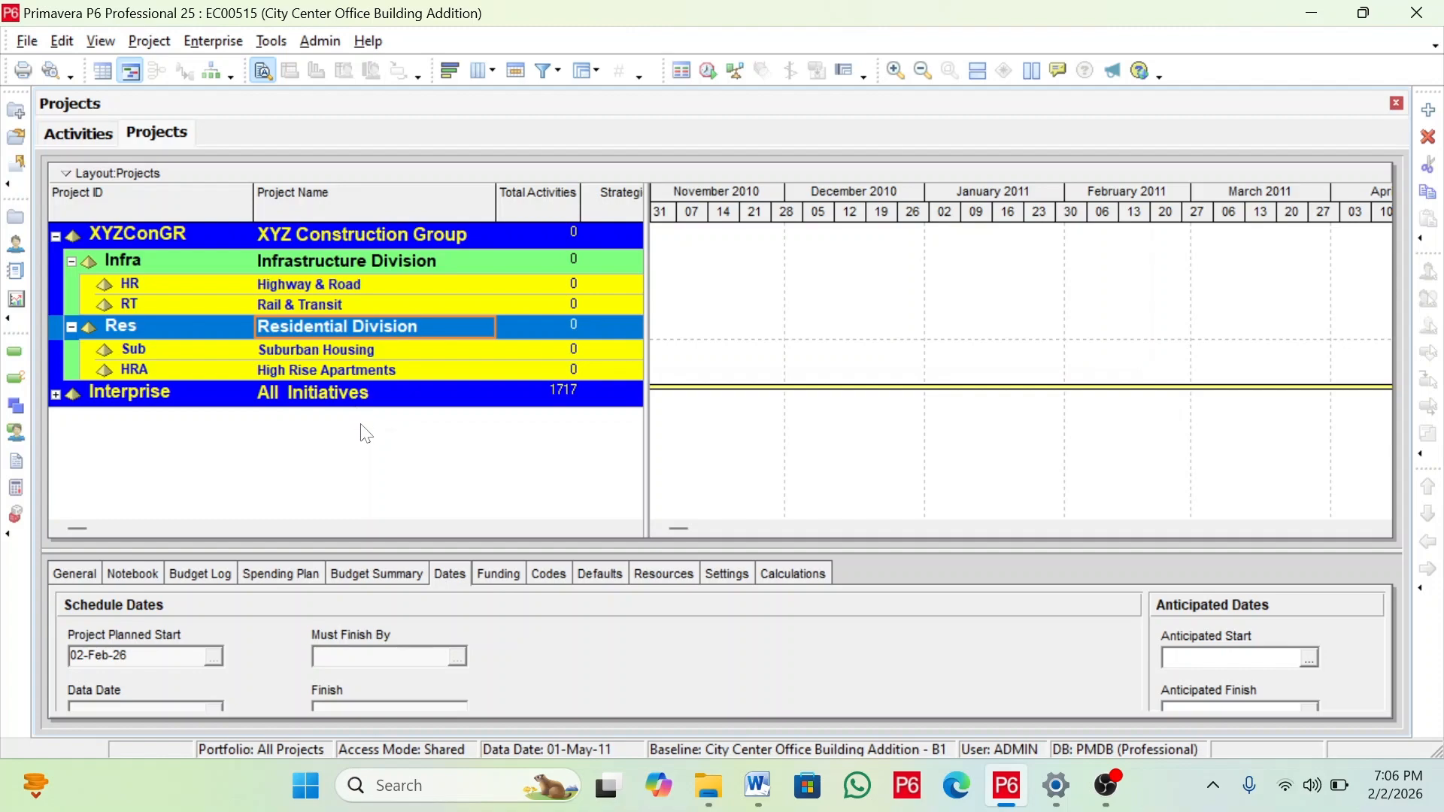
left_click(352, 348)
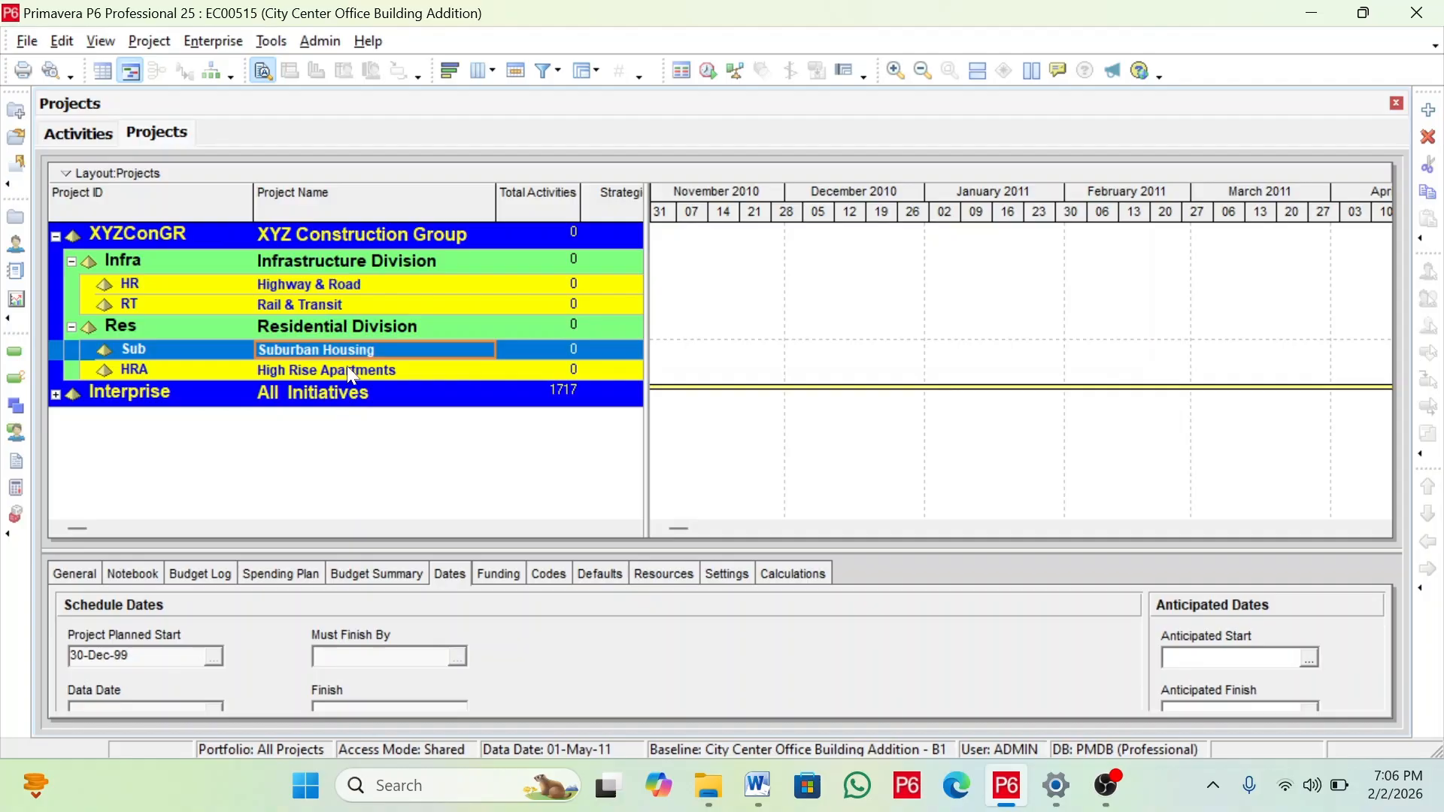
left_click(351, 370)
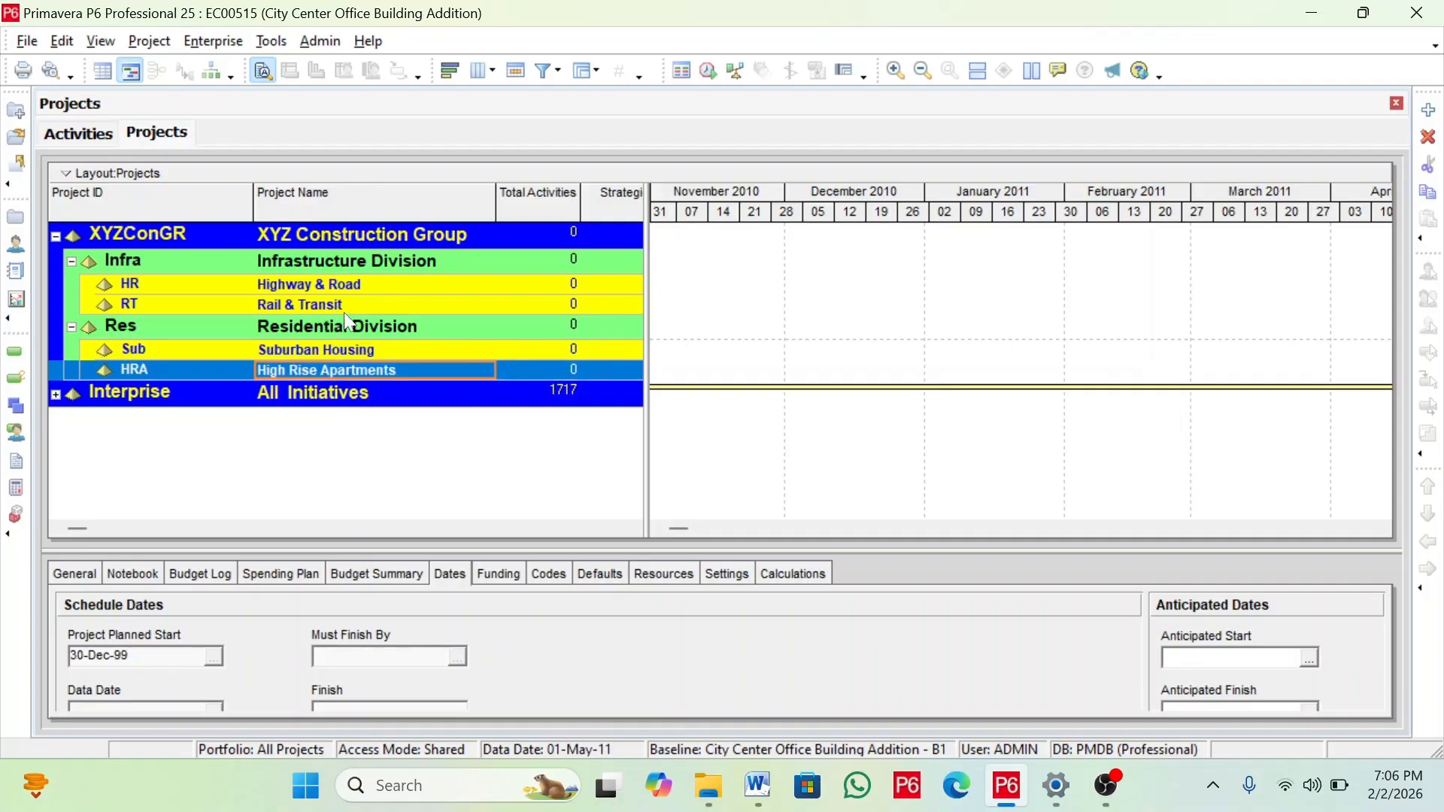
left_click(346, 285)
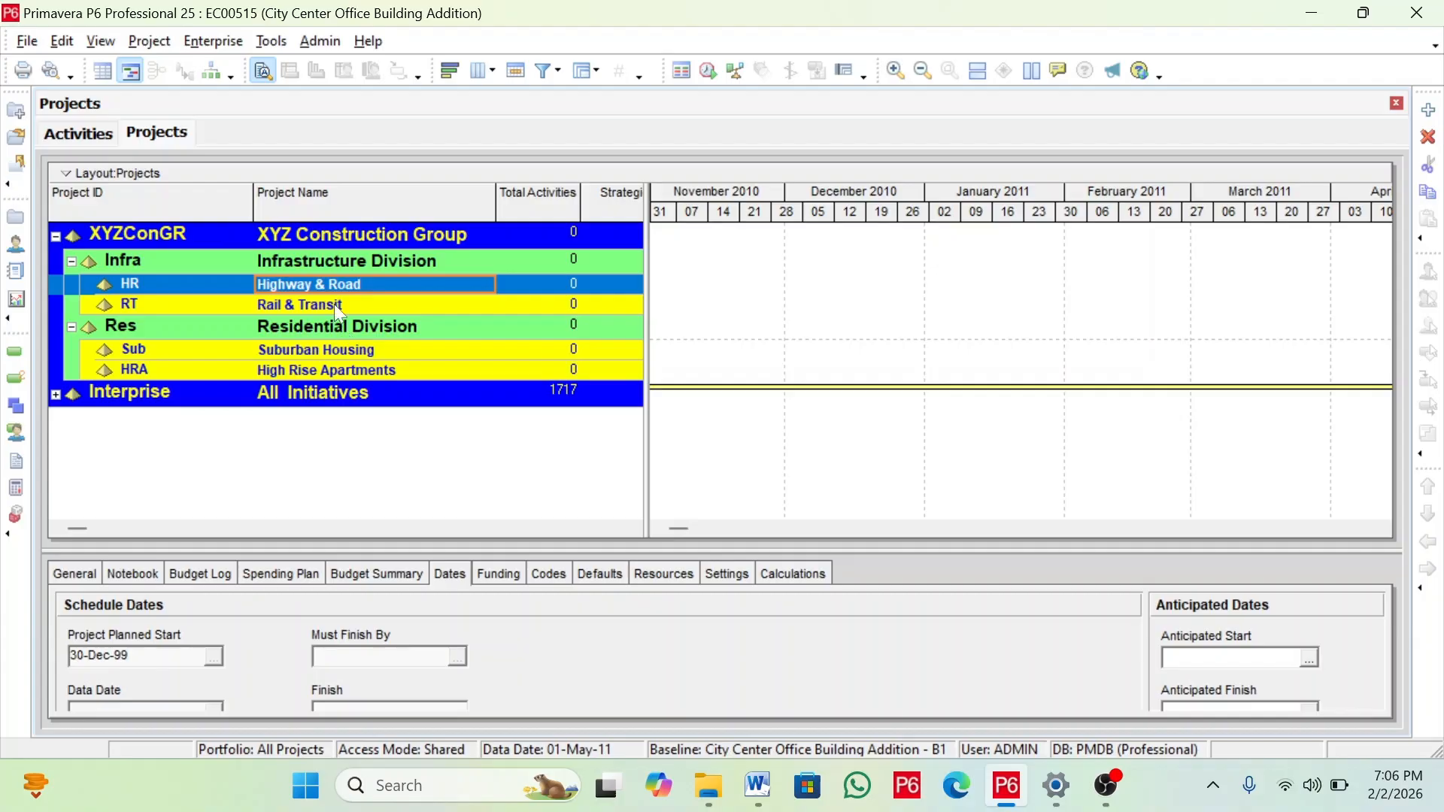
left_click(334, 305)
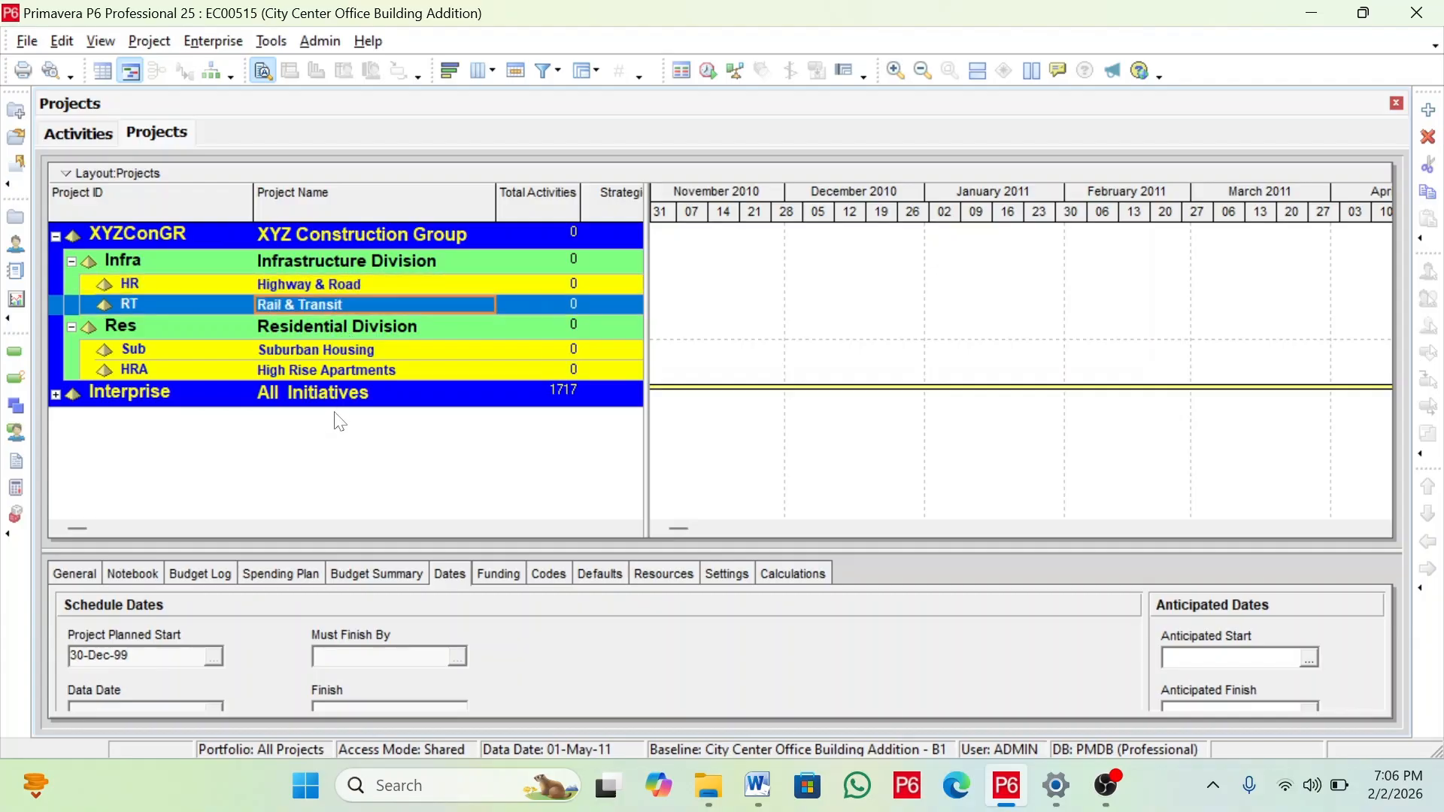
left_click(340, 349)
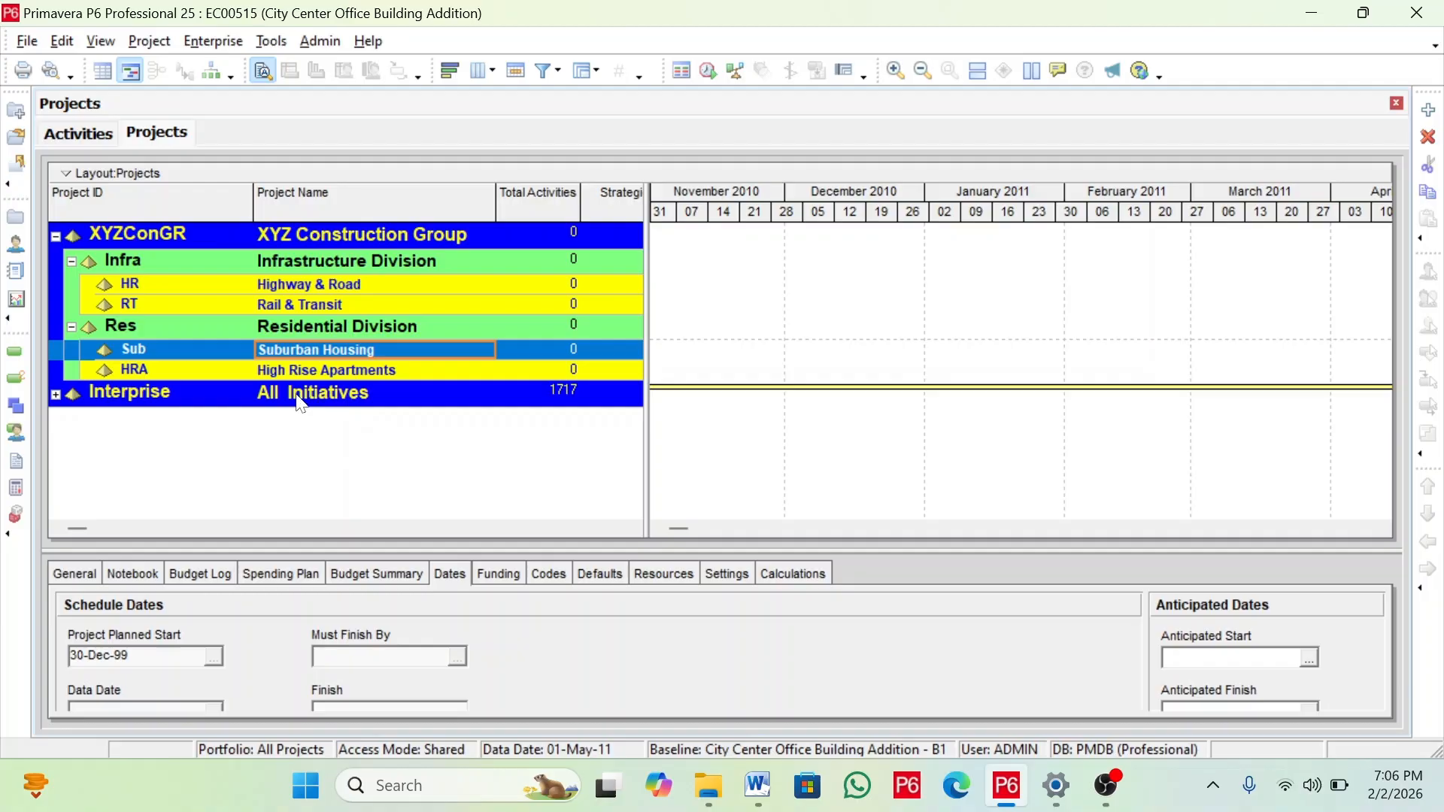
left_click(298, 371)
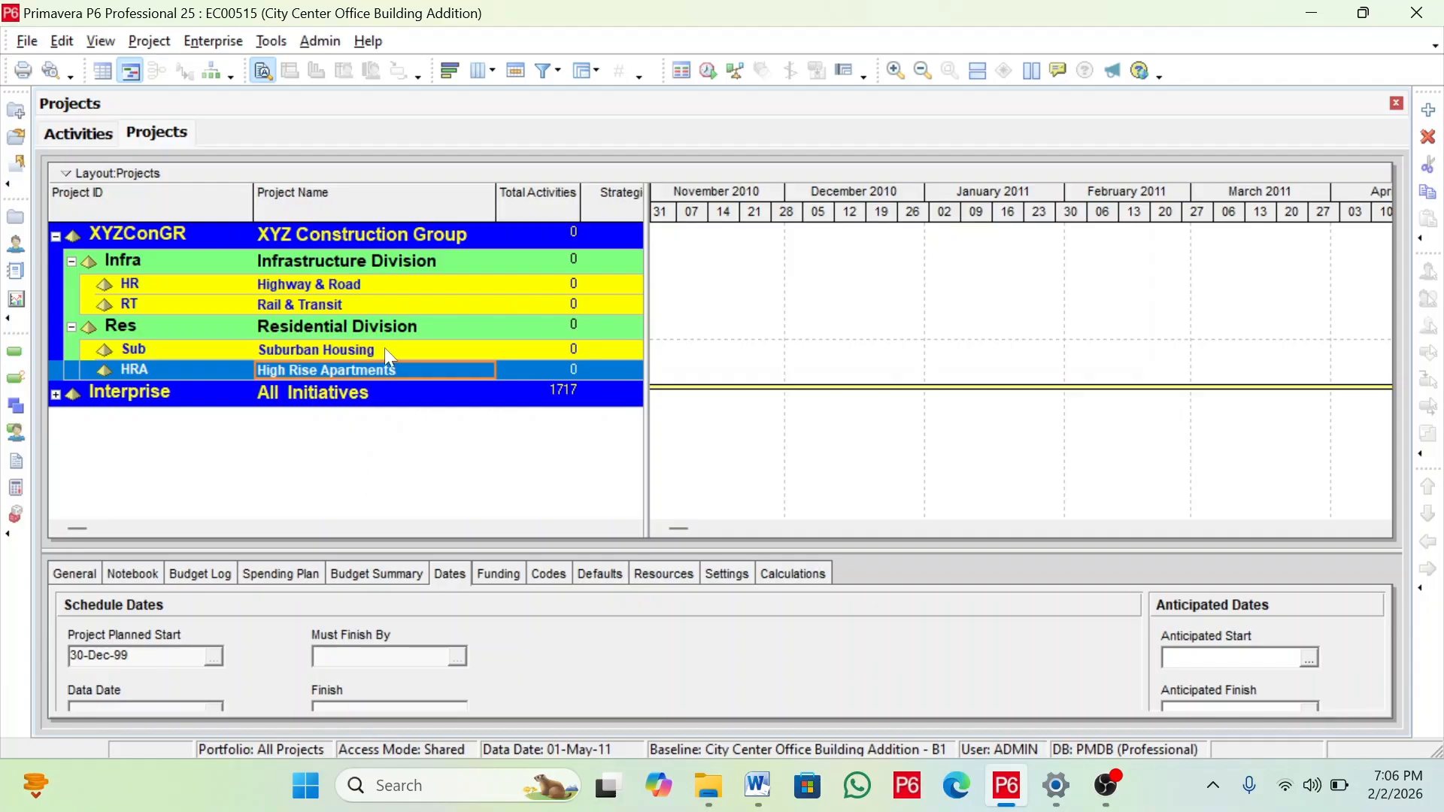
left_click(374, 326)
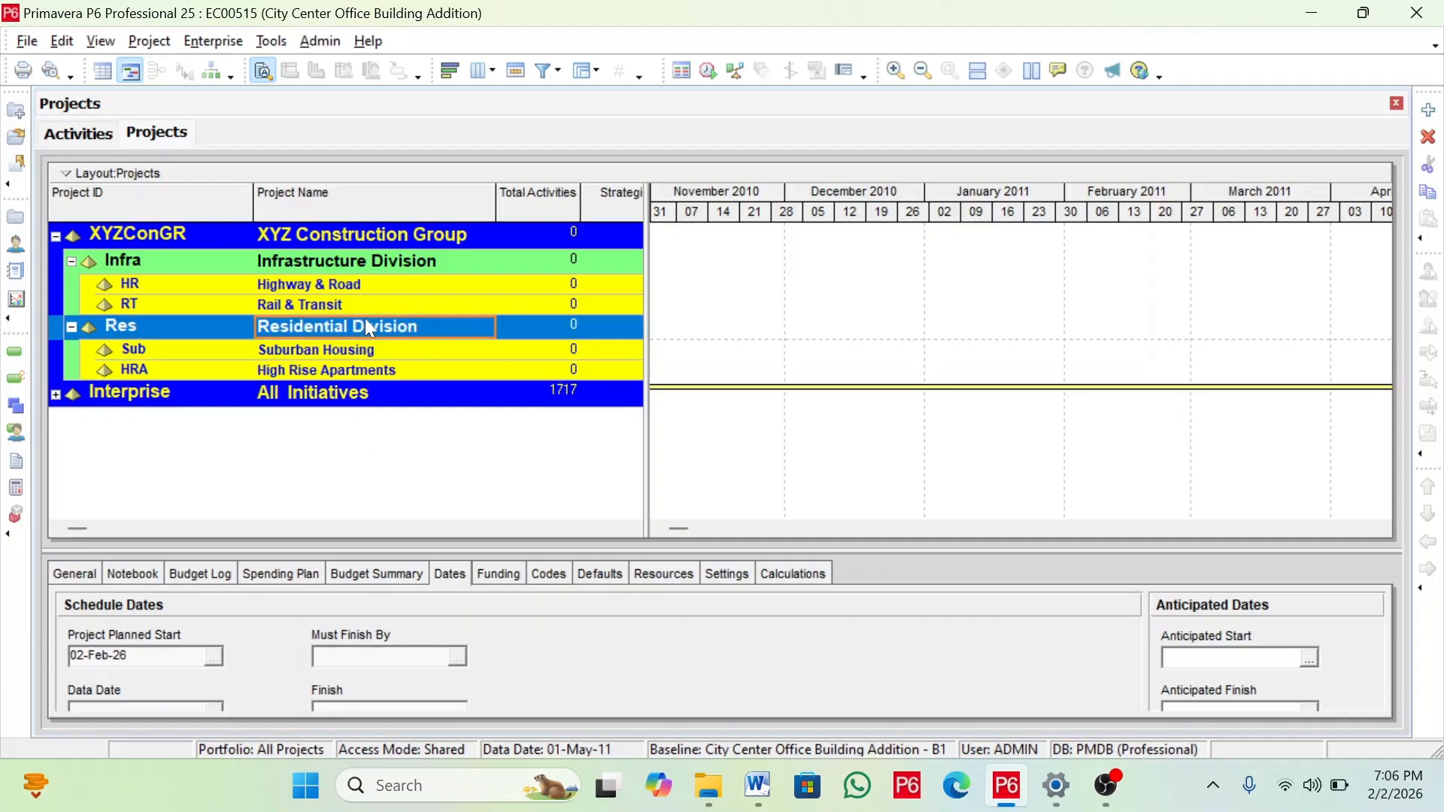